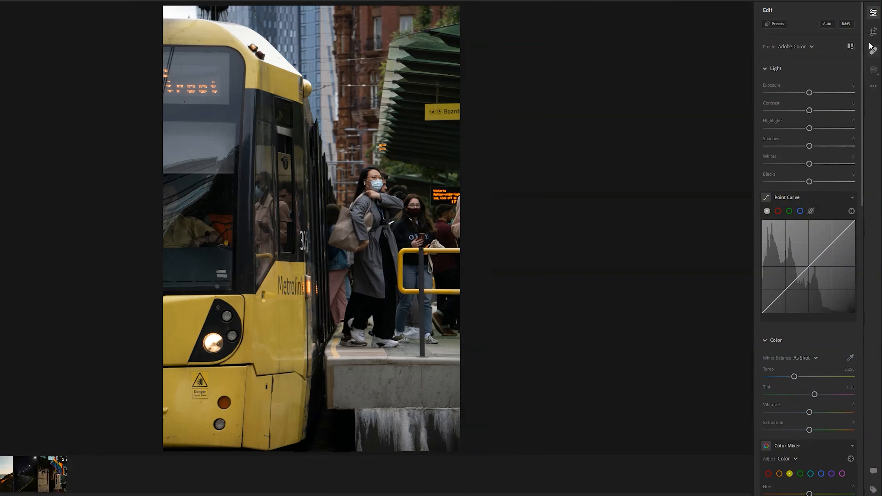
Step: Try cropping the tram photo to a 4 x 5 aspect ratio, reposition the image and return to the As Shot ratio
left_click(873, 32)
left_click(802, 29)
left_click(802, 29)
left_click(806, 28)
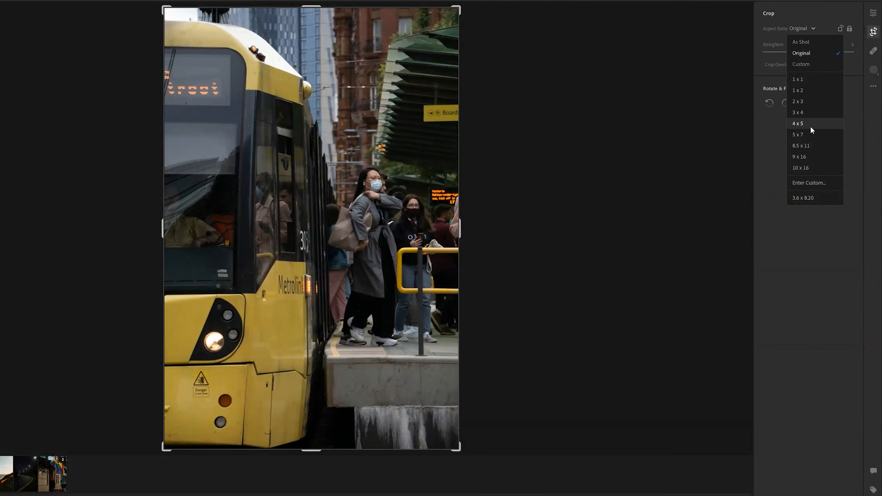
left_click(798, 123)
left_click_drag(381, 289, 381, 311)
left_click(798, 29)
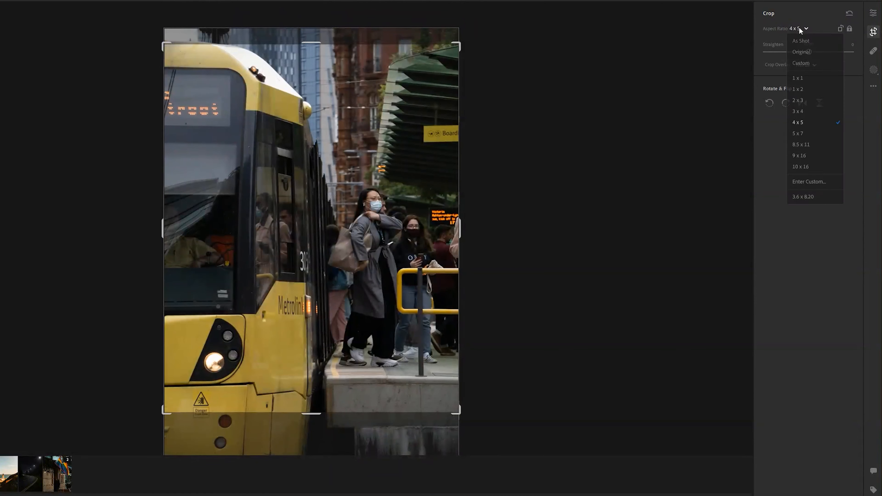
left_click(801, 44)
Step: Set the crop aspect ratio to Custom and trim a narrow strip off the photo's upper and lower edges
left_click(800, 29)
left_click(812, 64)
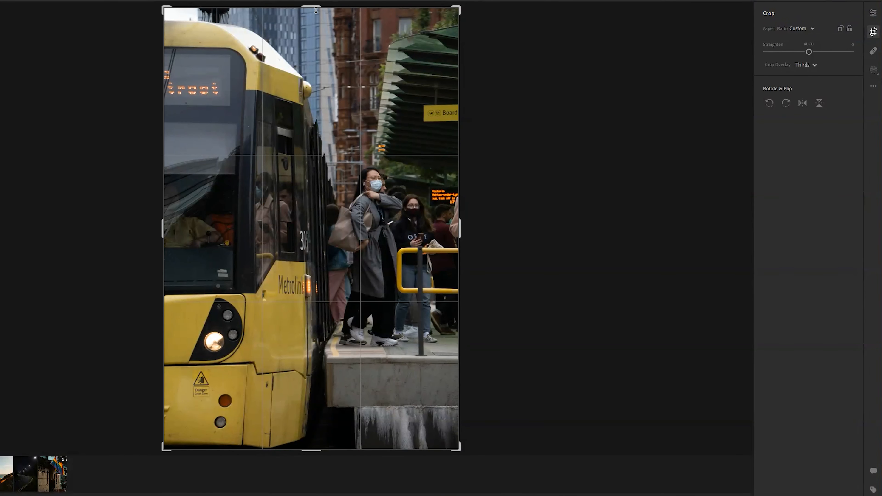
left_click_drag(316, 10, 316, 13)
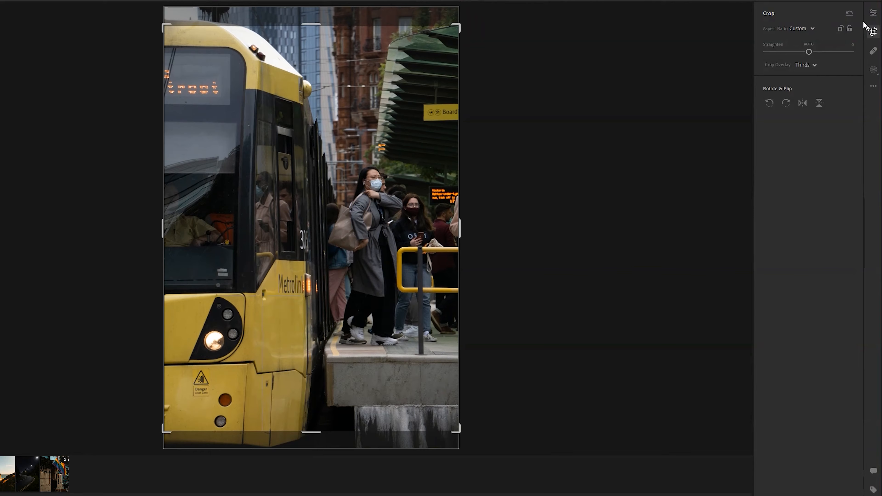
left_click(873, 13)
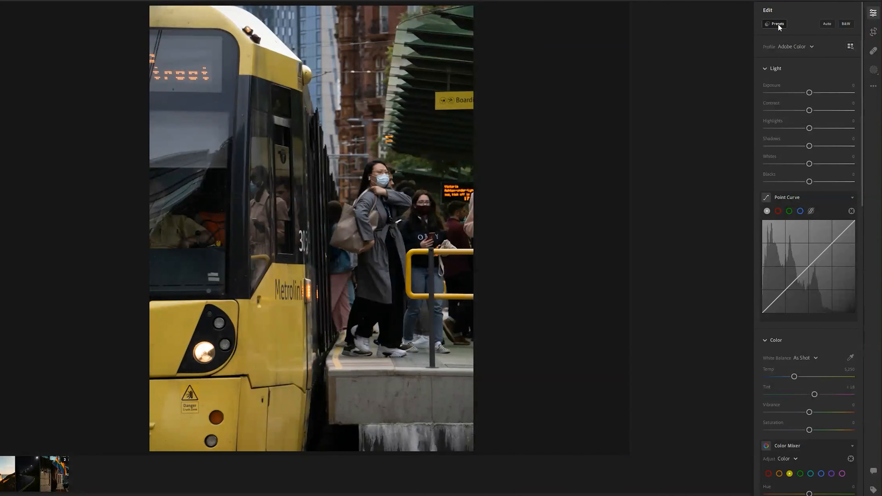
Step: Show the saved presets and expand the Jimmypmedia2022 group
left_click(778, 24)
mouse_move(751, 280)
left_mouse_down()
mouse_move(751, 297)
mouse_move(751, 288)
left_mouse_up()
left_click(658, 311)
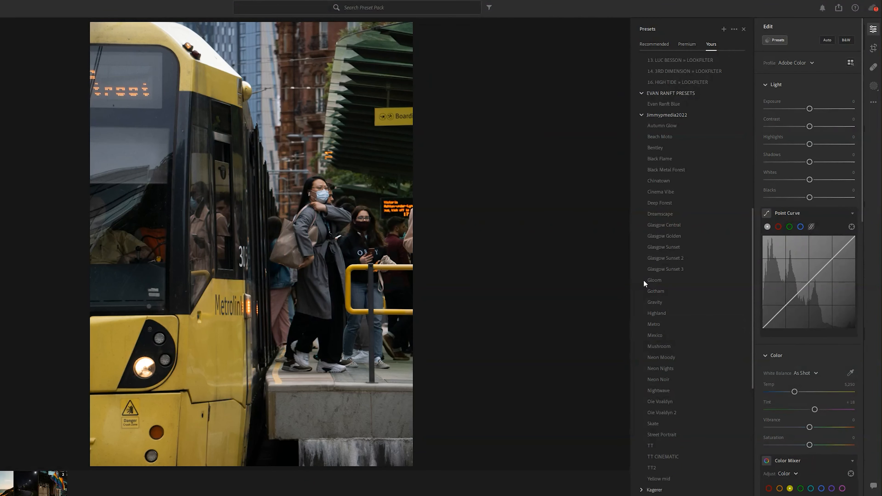
Step: Preview the Gloom and Metro presets on the tram photo and apply Metro
left_click(654, 282)
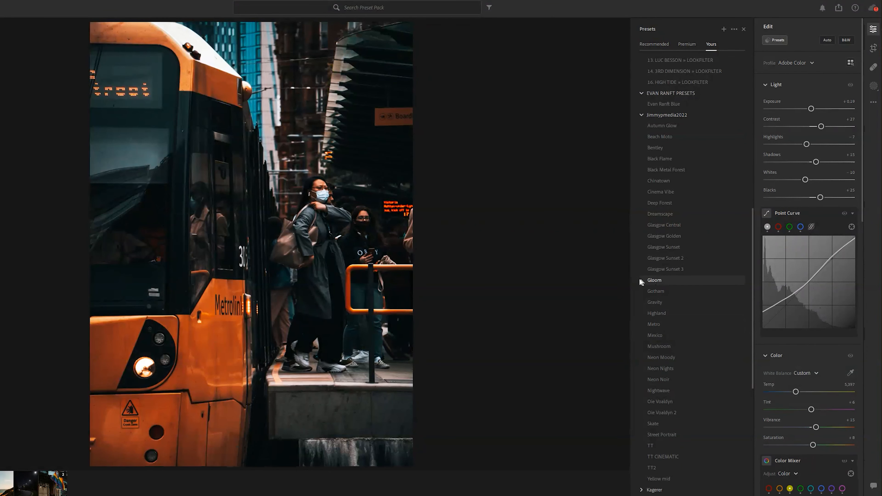
left_click(650, 323)
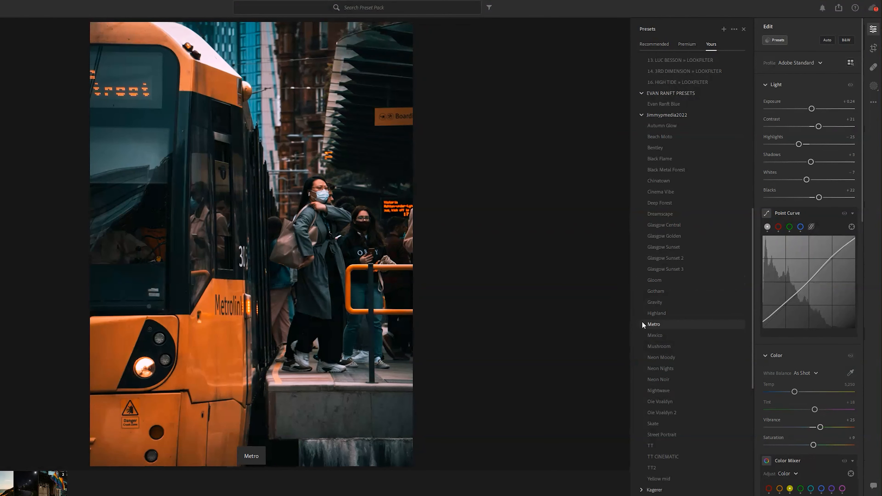
left_click(651, 280)
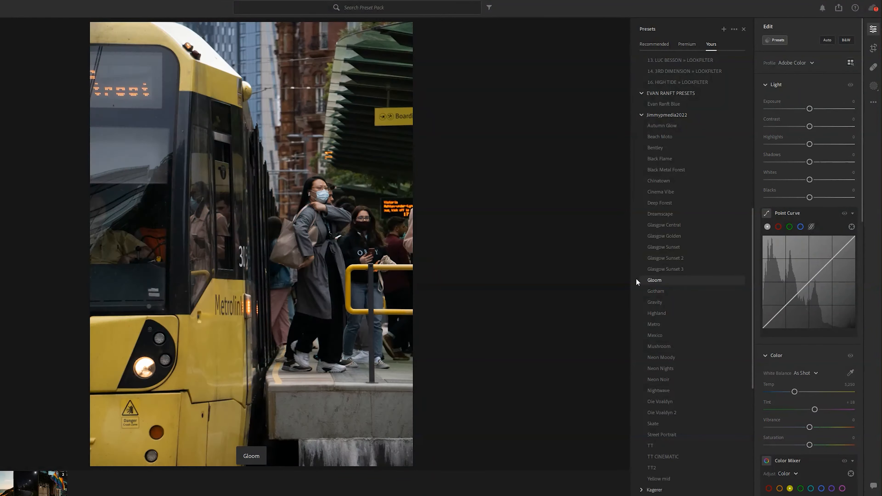
left_click(647, 325)
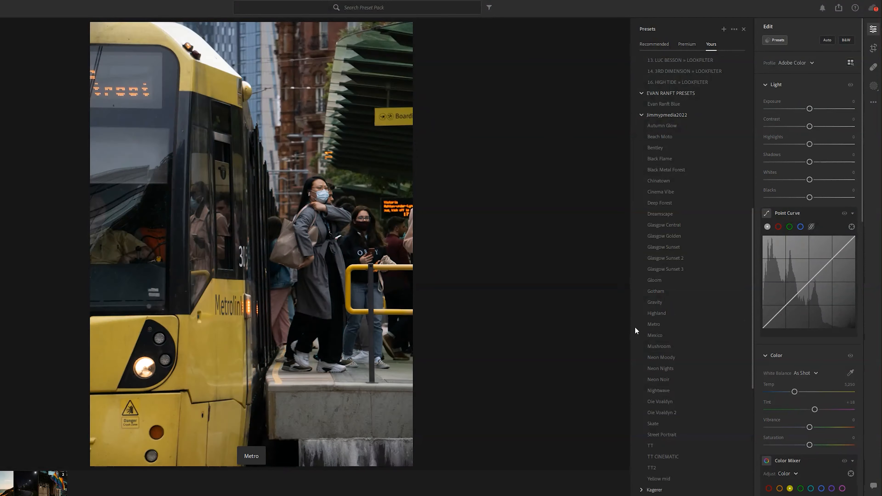
left_click(653, 326)
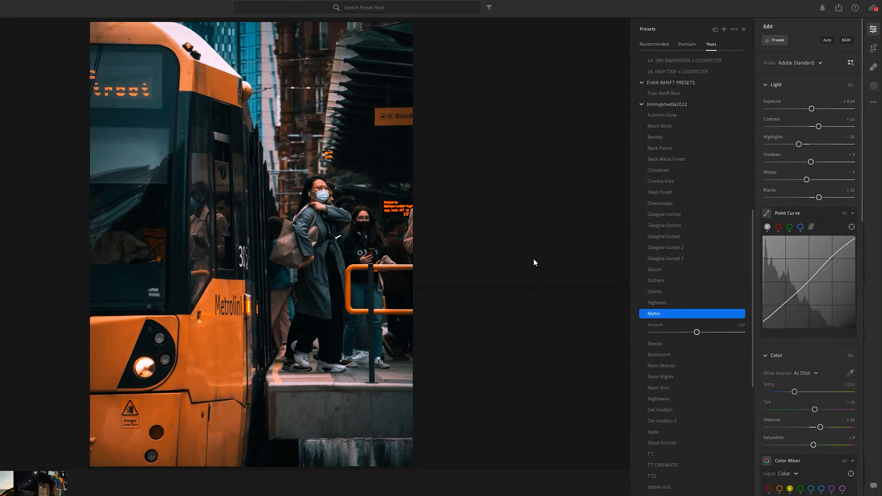
Step: Compare the original tram photo with the version edited by the Metro preset several times
key("backslash")
key("backslash")
key("backslash")
key("backslash")
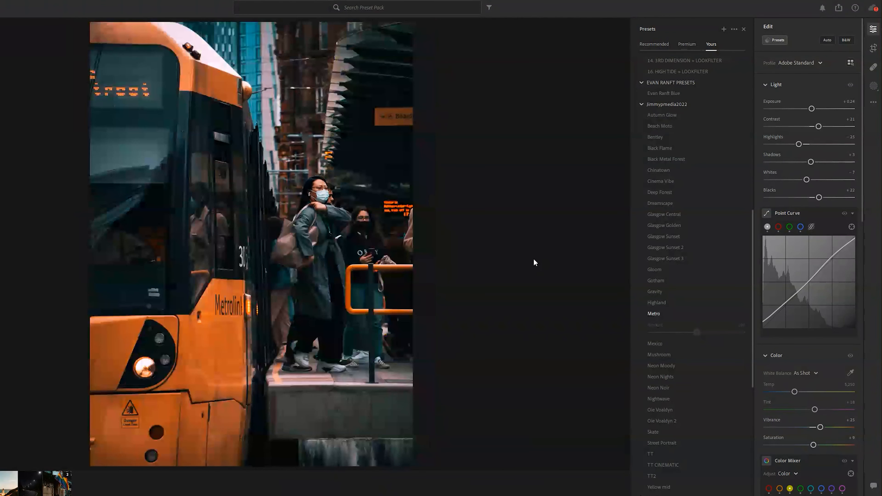
key("backslash")
key("backslash")
key("backslash")
key("backslash")
key("backslash")
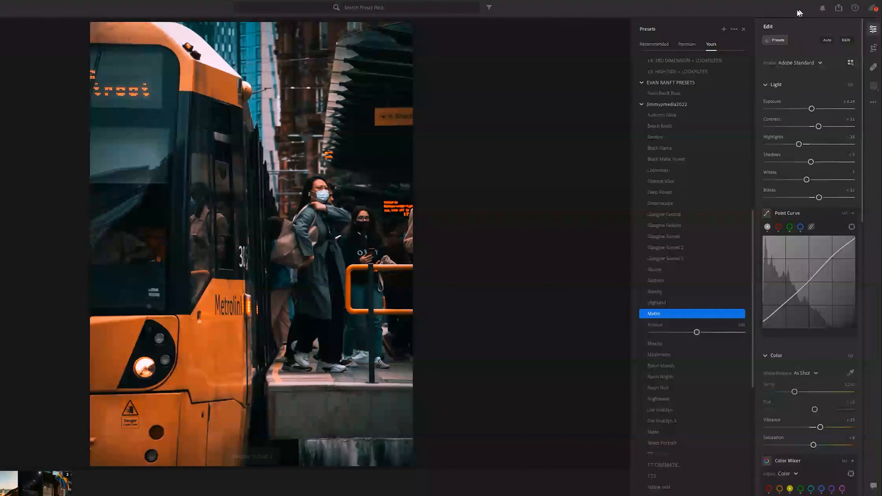
Step: Close the presets list and look over the edit settings that the preset applied
left_click(743, 29)
scroll(809, 335, "down", 15)
scroll(810, 337, "up", 15)
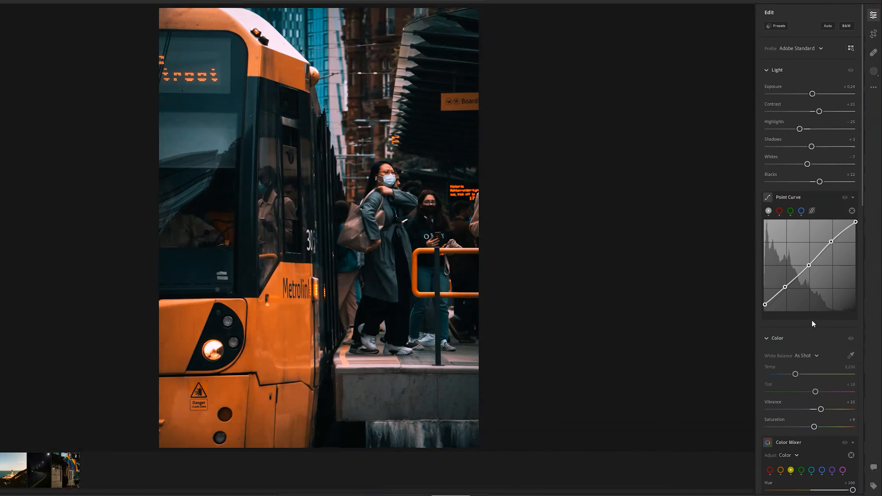
Step: Add a linear gradient mask over the lower part of the photo with exposure -0.68 and shadows -14
left_click(874, 72)
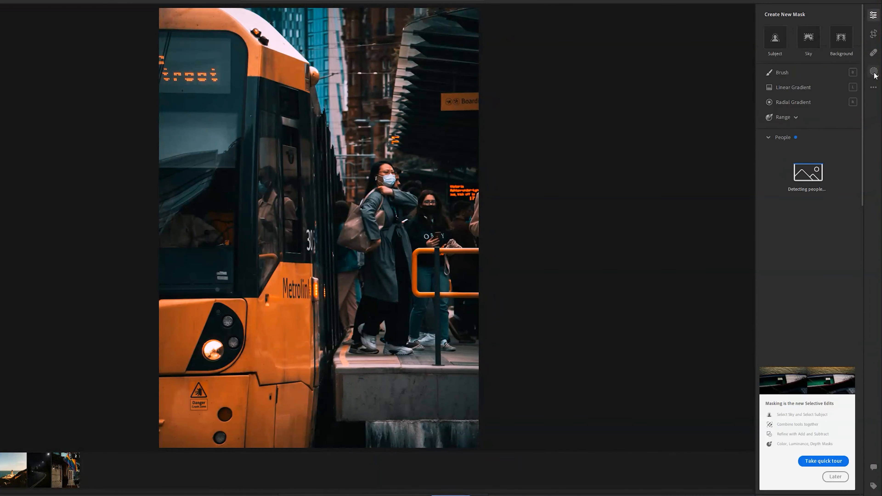
left_click(793, 105)
left_click_drag(326, 405, 326, 329)
left_click_drag(810, 88, 806, 87)
left_click_drag(810, 140, 804, 143)
left_click_drag(807, 88, 798, 89)
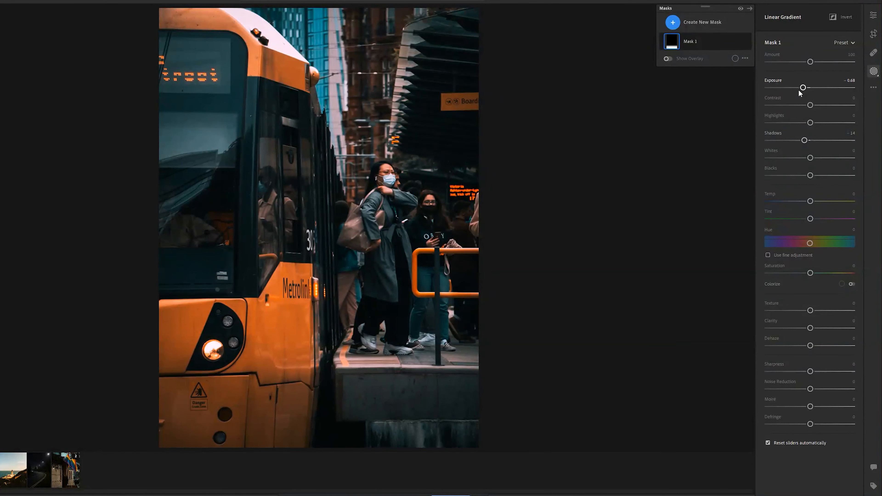
left_click(873, 15)
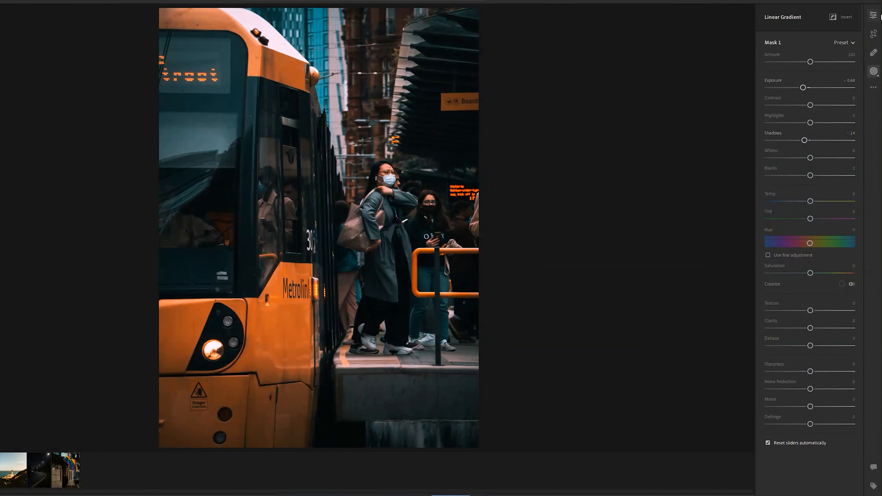
Step: Set the orange saturation to +3 and the orange luminance to +4 in the Color Mixer
scroll(809, 243, "down", 6)
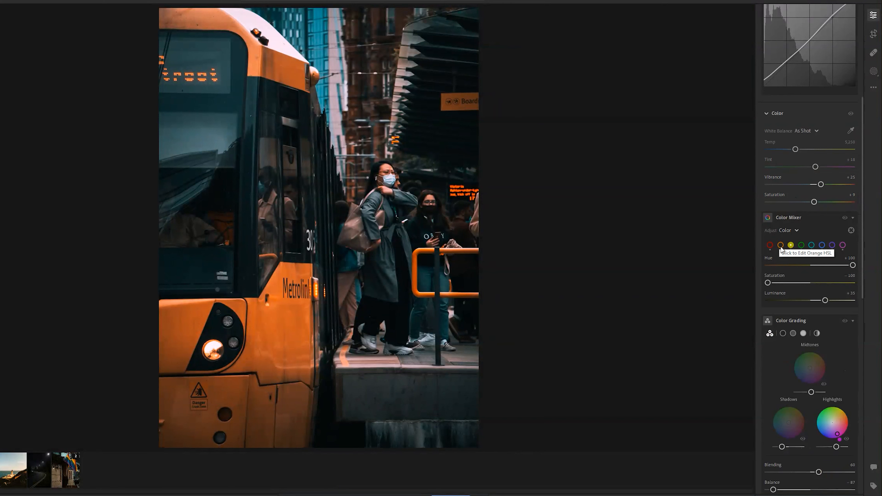
left_click(780, 245)
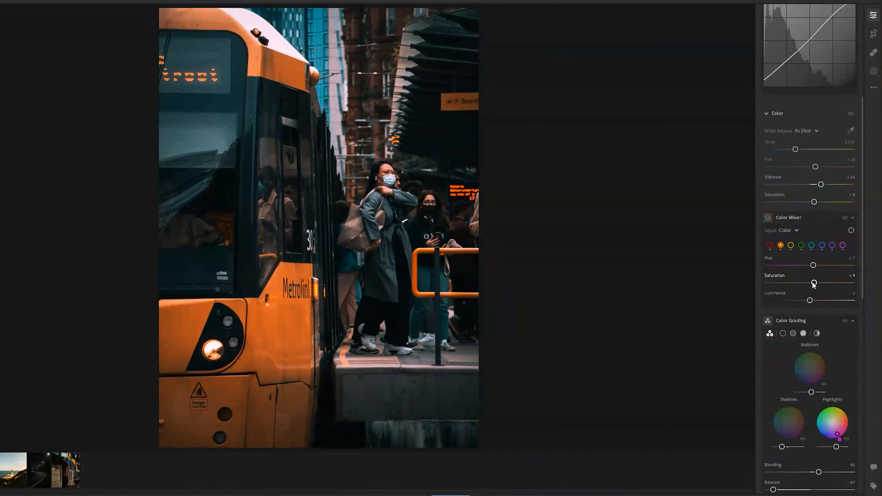
mouse_move(814, 283)
left_mouse_down()
mouse_move(805, 283)
mouse_move(815, 285)
left_mouse_up()
left_click_drag(815, 284, 812, 300)
Step: Set the clarity effect to +19 and the vignette to -14
scroll(795, 259, "down", 6)
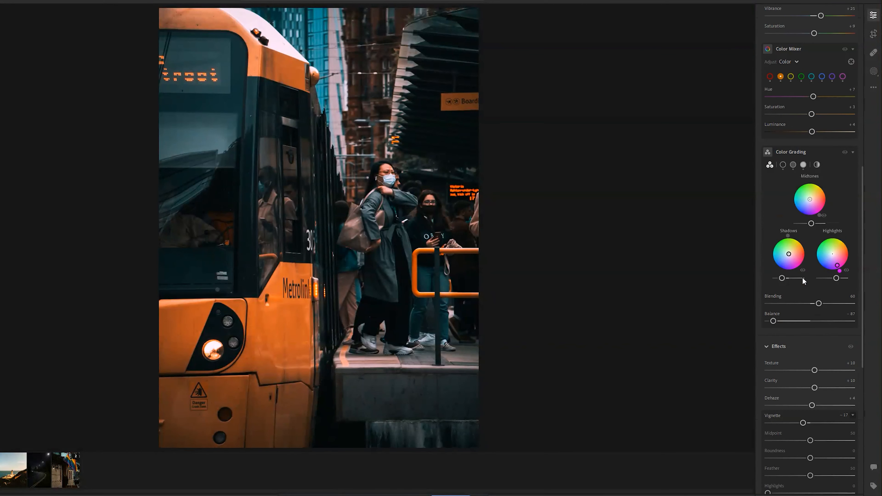
scroll(813, 366, "down", 3)
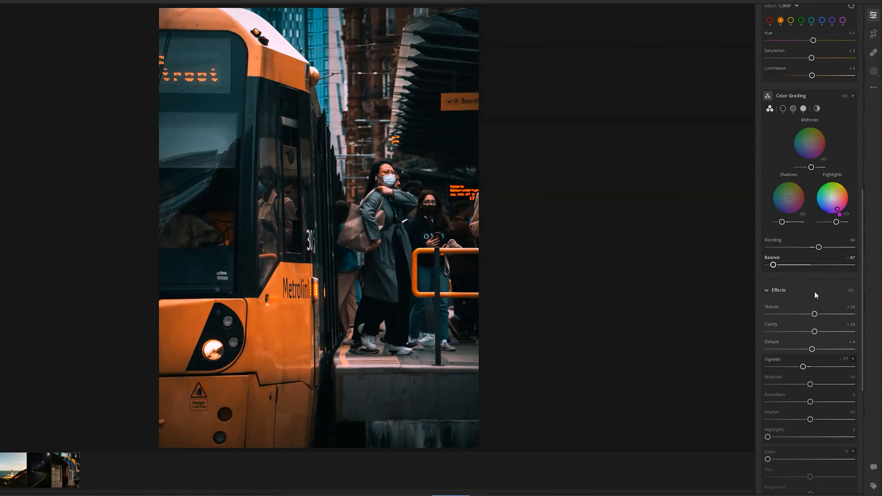
left_click_drag(815, 275, 819, 280)
left_click_drag(803, 310, 805, 311)
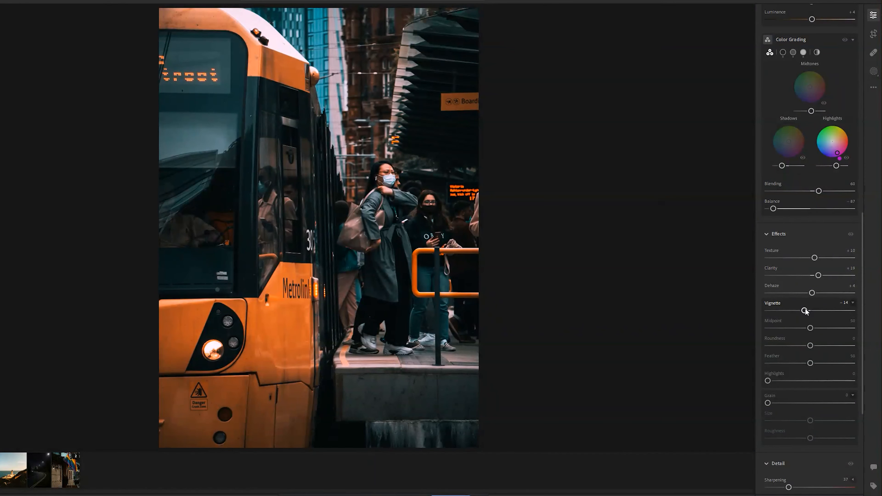
left_click(873, 71)
left_click(874, 15)
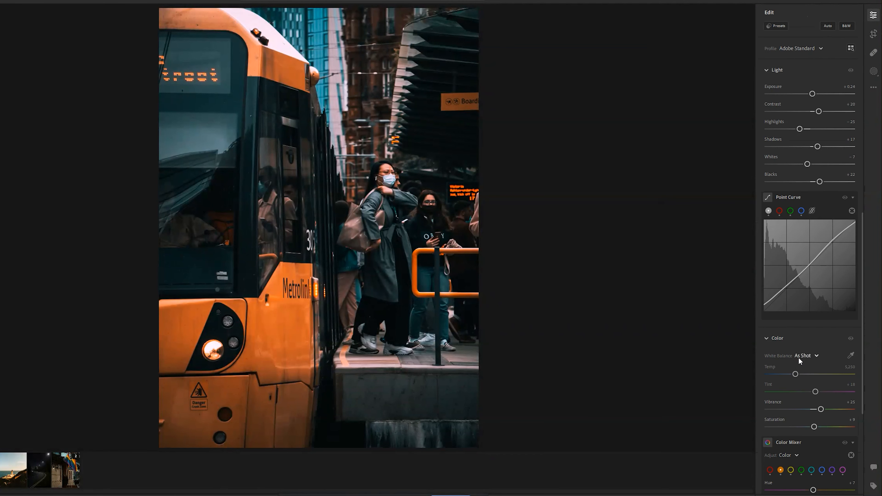
scroll(799, 359, "down", 5)
scroll(798, 348, "down", 6)
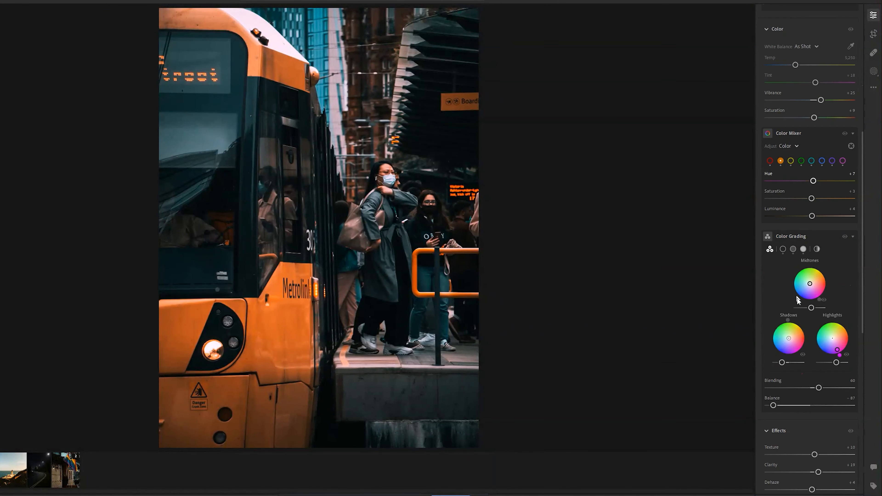
scroll(809, 364, "down", 2)
Step: Add a subject mask on the people on the platform with shadows +22 and clarity +10
left_click(873, 71)
left_click(672, 22)
left_click(686, 42)
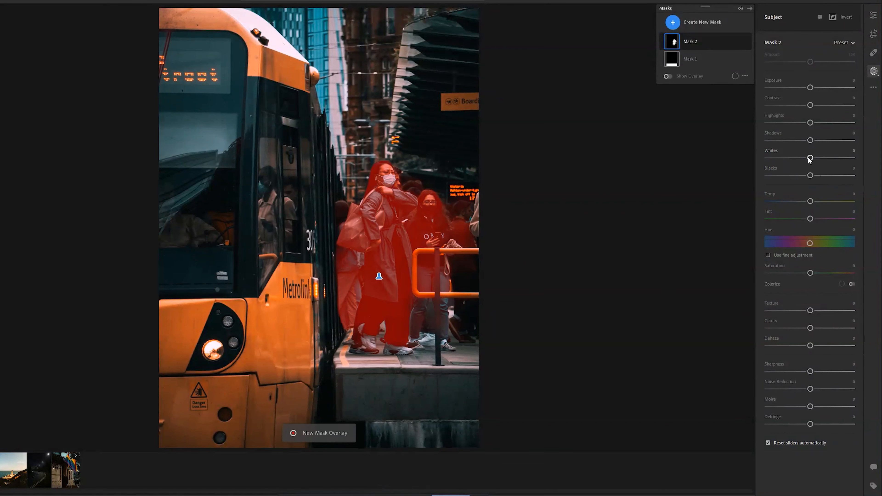
left_click_drag(814, 143, 821, 145)
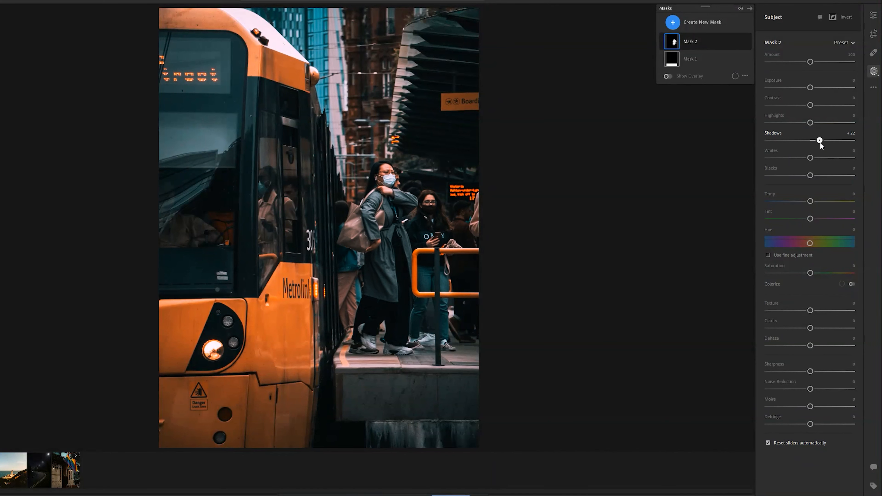
left_click_drag(810, 328, 814, 330)
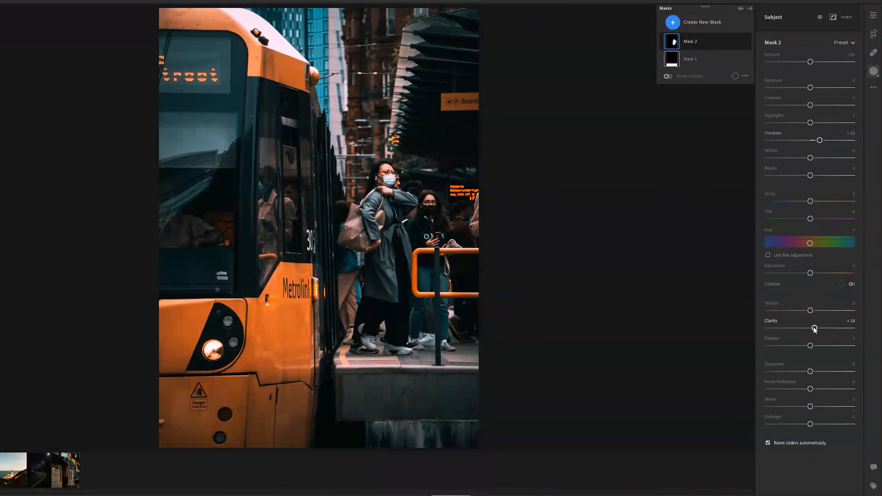
left_click(873, 15)
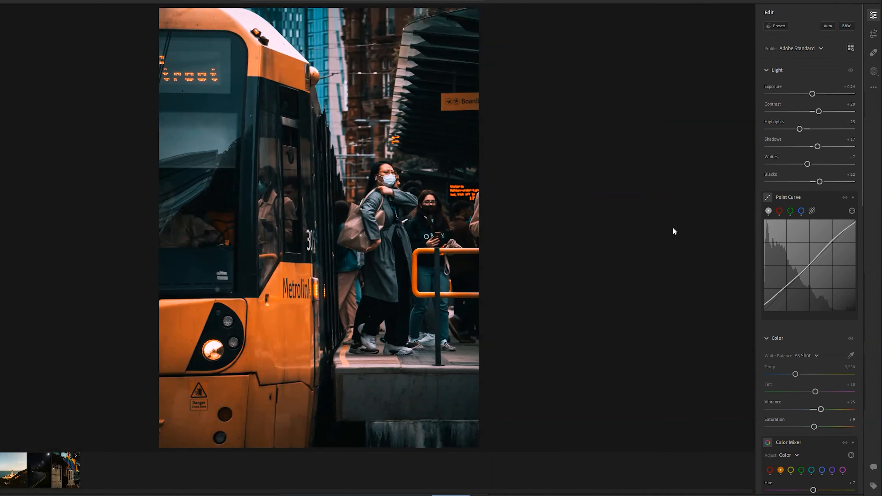
Step: Darken the linear gradient mask by setting its shadows to -34 and its exposure to -0.96
left_click(873, 71)
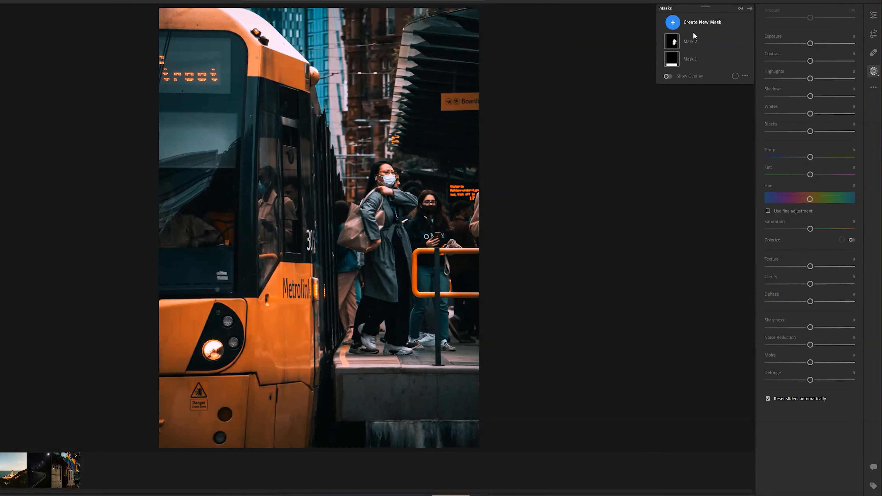
left_click(690, 59)
left_click_drag(810, 140, 795, 141)
left_click_drag(803, 87, 798, 87)
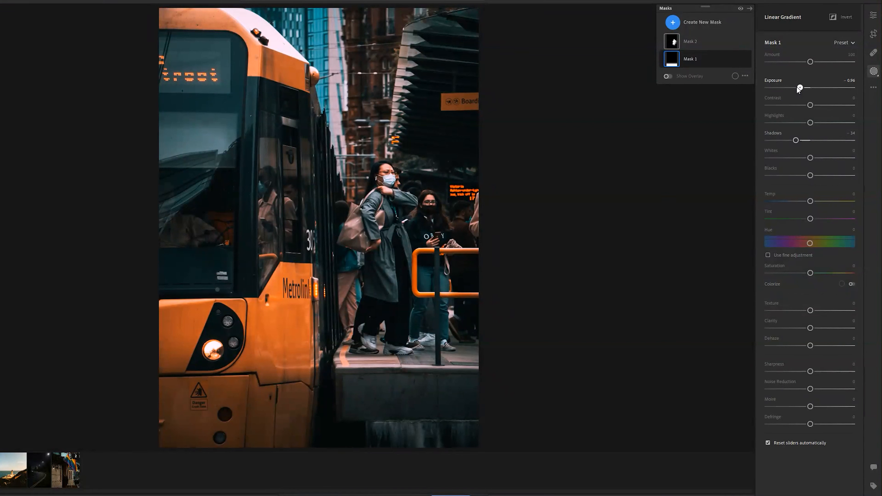
left_click(873, 15)
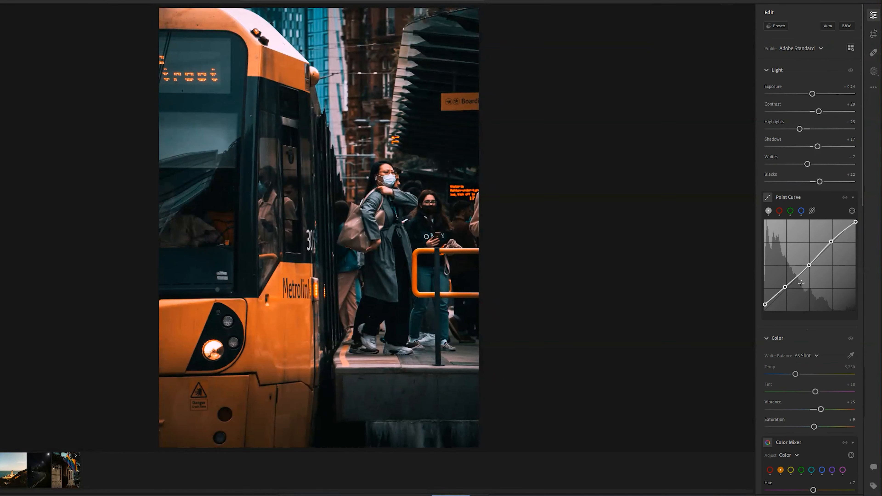
Step: Set the overall vibrance to +20 and slightly lower the overall saturation
scroll(801, 283, "down", 4)
left_click_drag(820, 268, 819, 268)
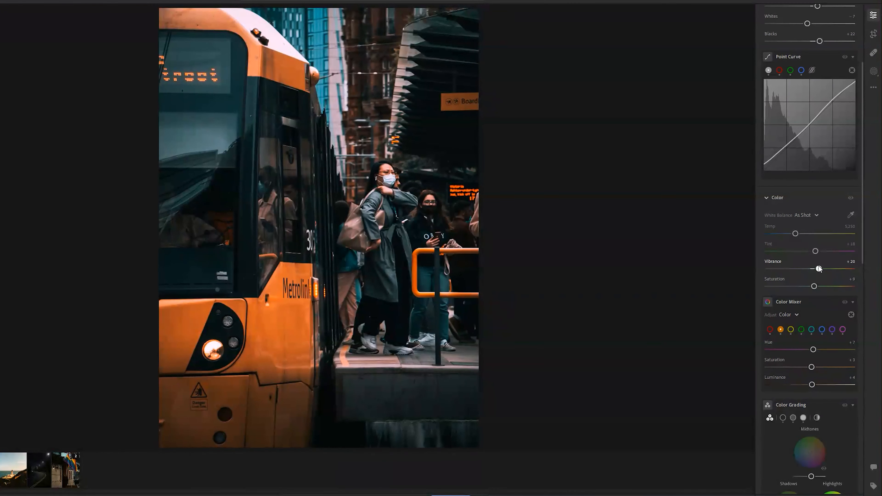
left_click_drag(818, 268, 812, 289)
Step: Hide the edit settings and show the next version of the tram photo for comparison
left_click(873, 15)
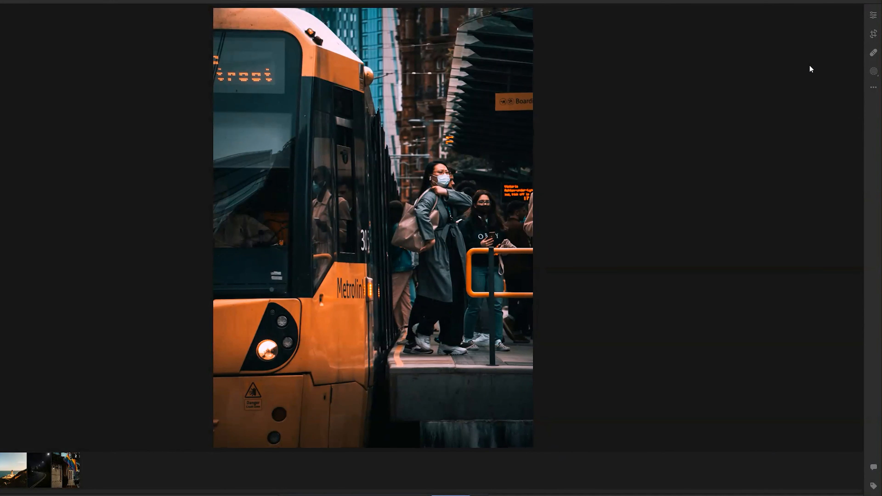
key("Right")
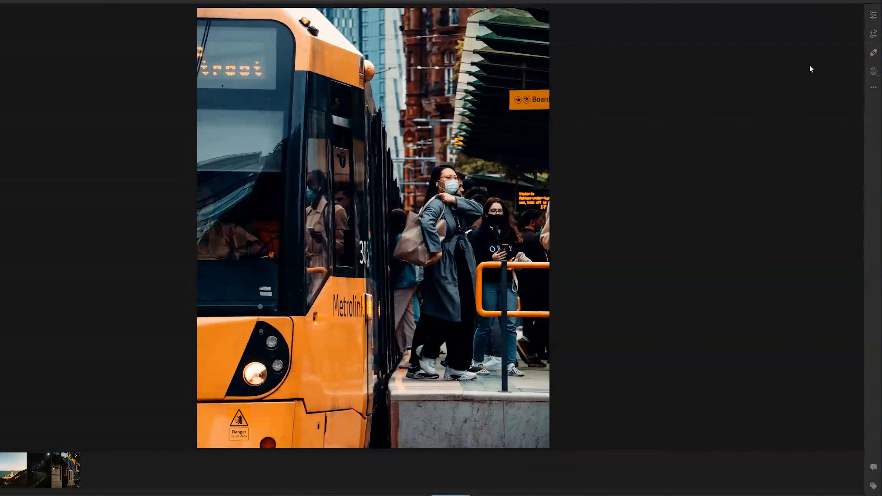
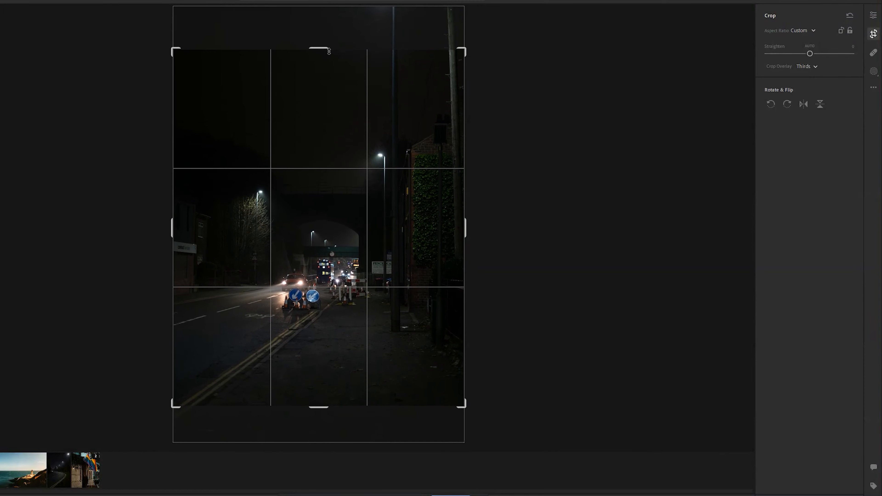
left_click_drag(316, 409, 318, 407)
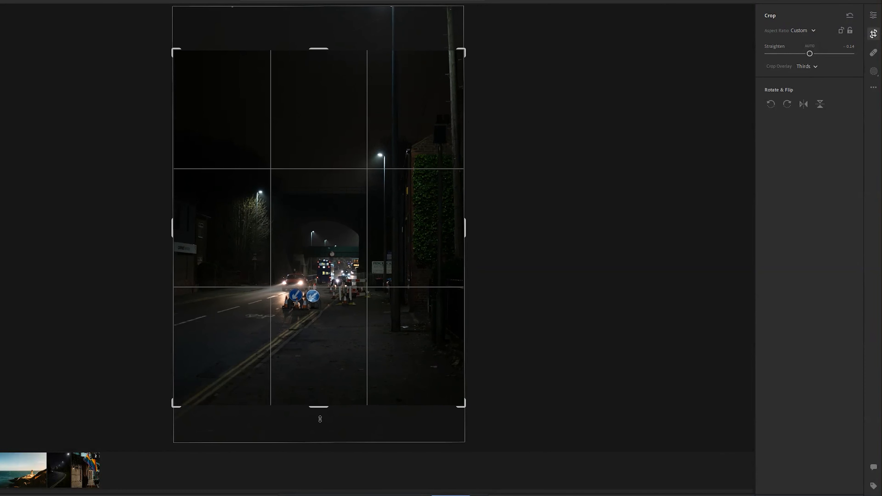
key("ctrl+z")
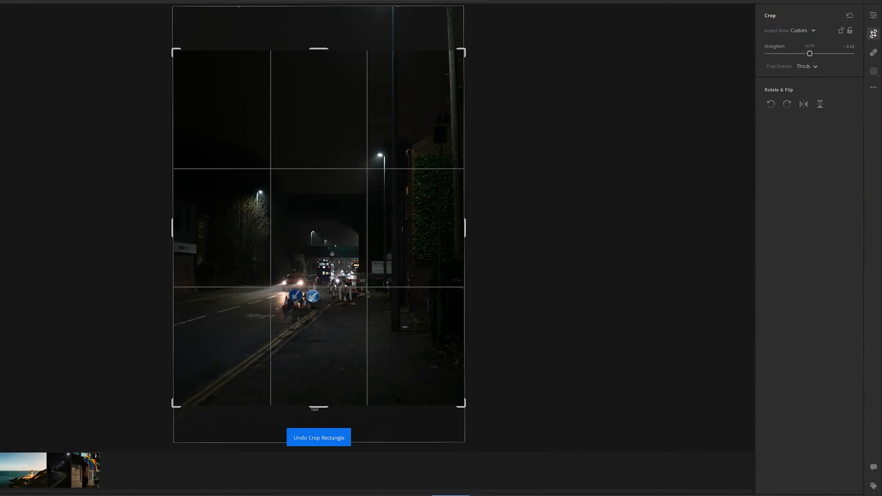
key("ctrl+z")
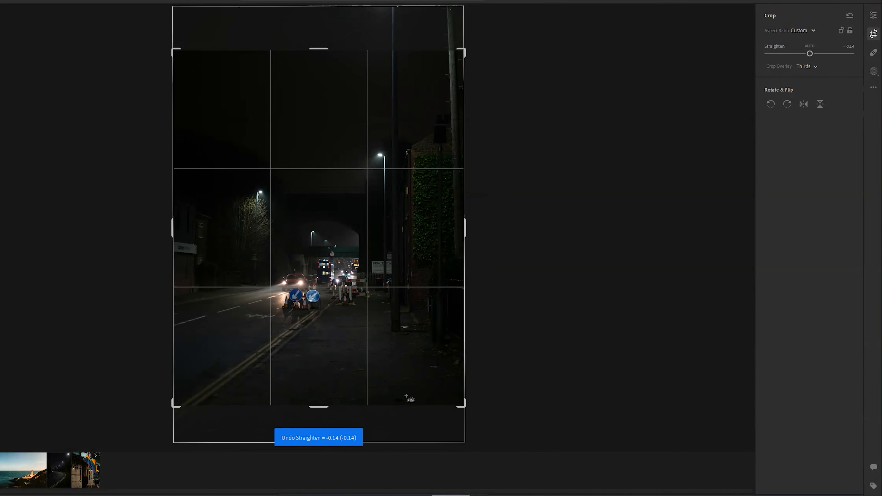
Step: Recrop the night street photo with less dark sky above the bridge and more road in the foreground
left_click_drag(318, 405, 336, 418)
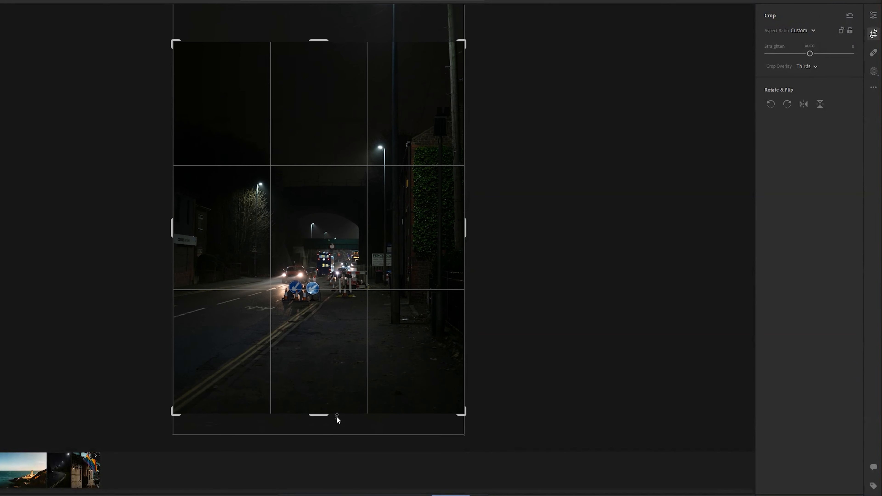
left_click_drag(323, 42, 324, 59)
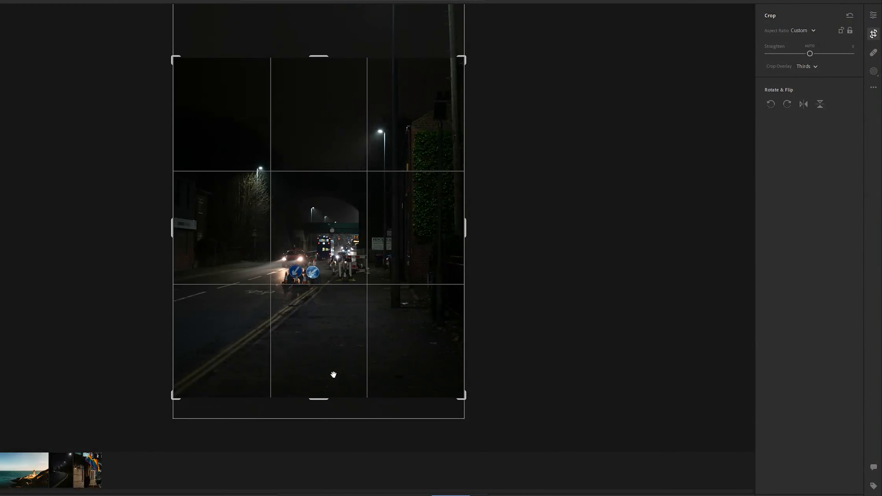
left_click_drag(318, 399, 322, 408)
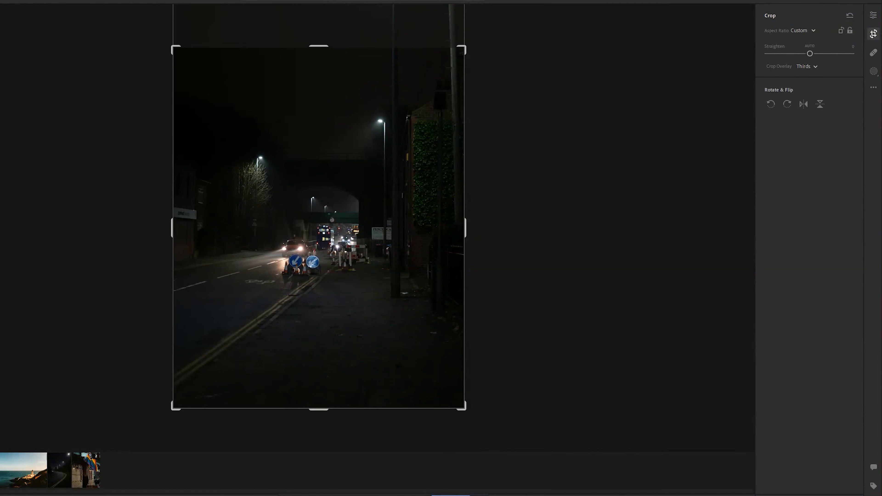
left_click(873, 15)
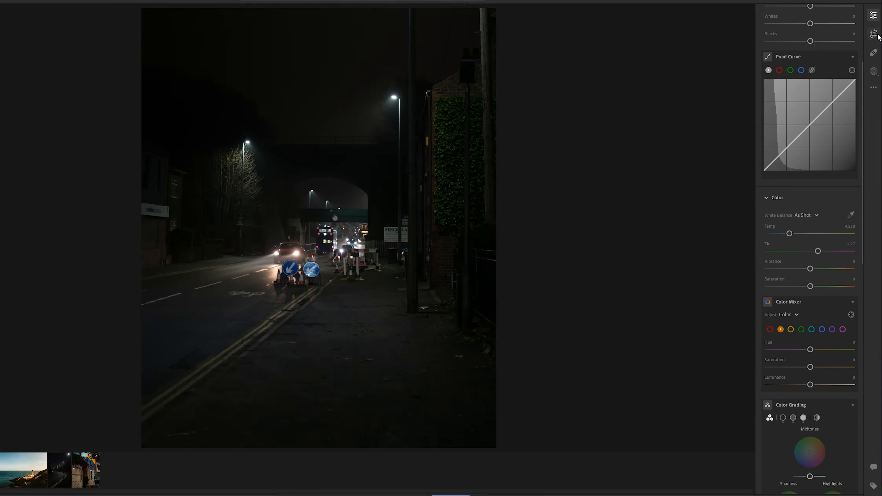
Step: Shift the photo slightly downward within the crop frame, then return to the light settings
left_click(873, 34)
left_click_drag(405, 208, 403, 220)
left_click(873, 15)
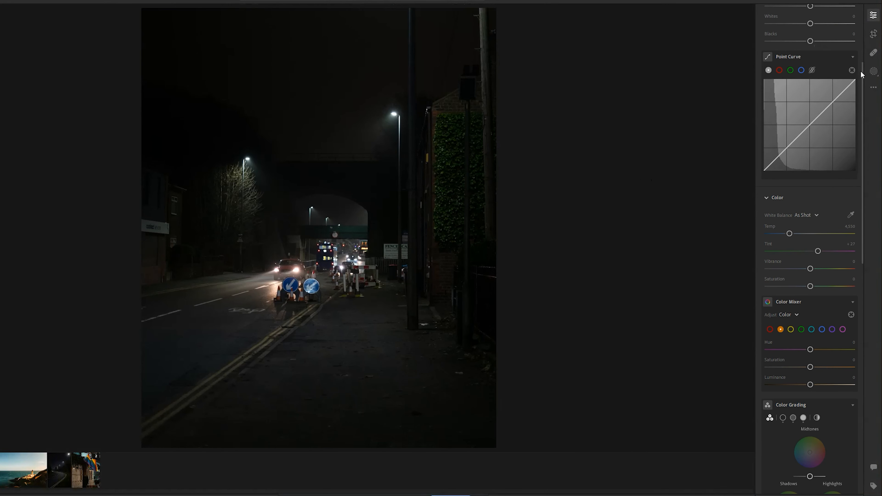
left_click(873, 34)
left_click_drag(509, 279, 508, 277)
left_click(873, 16)
scroll(830, 109, "up", 3)
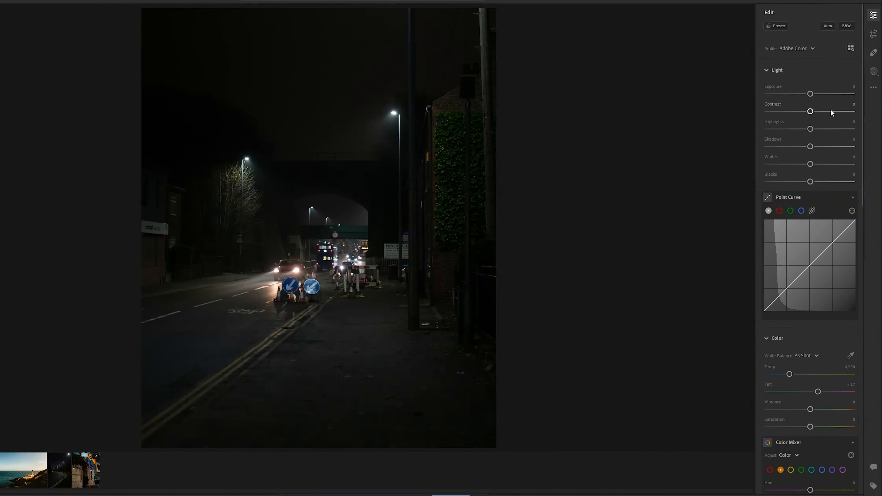
Step: Preview the custom presets on the night street photo, including Beach Moto, Bentley, Black Flame, Chinatown and Dreamscape
left_click(775, 26)
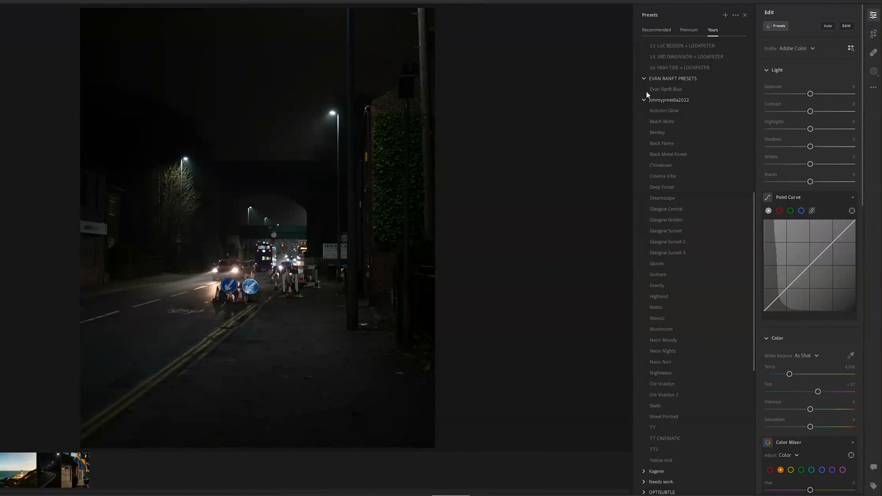
left_click(661, 111)
left_click(664, 120)
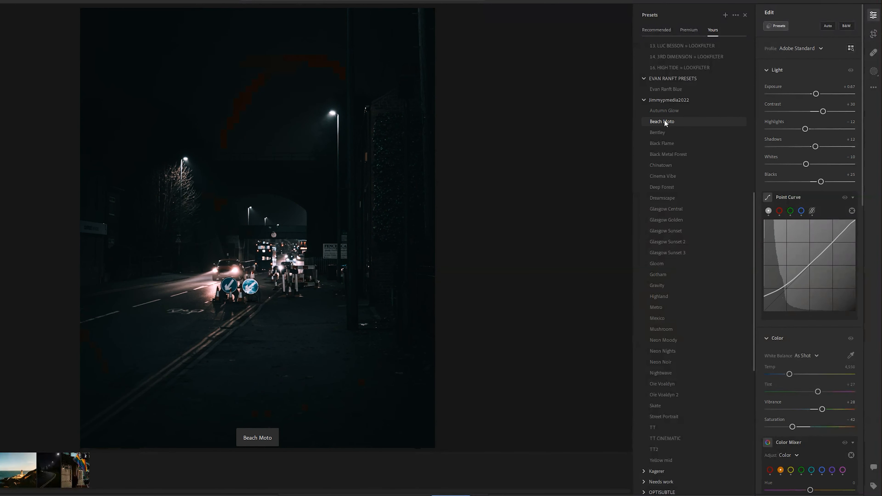
left_click(666, 132)
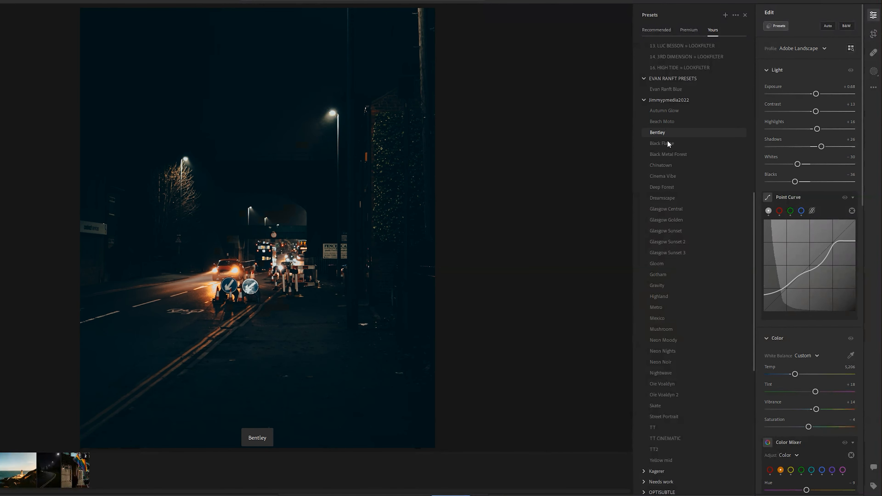
left_click(667, 142)
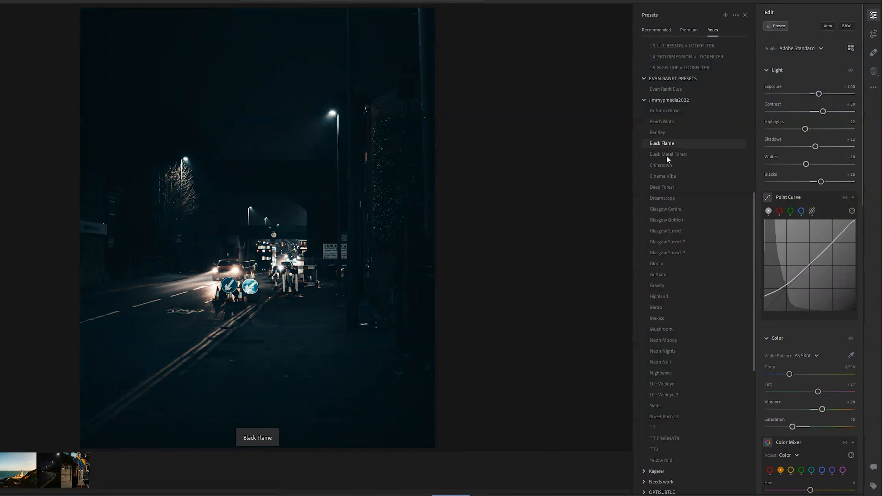
left_click(666, 155)
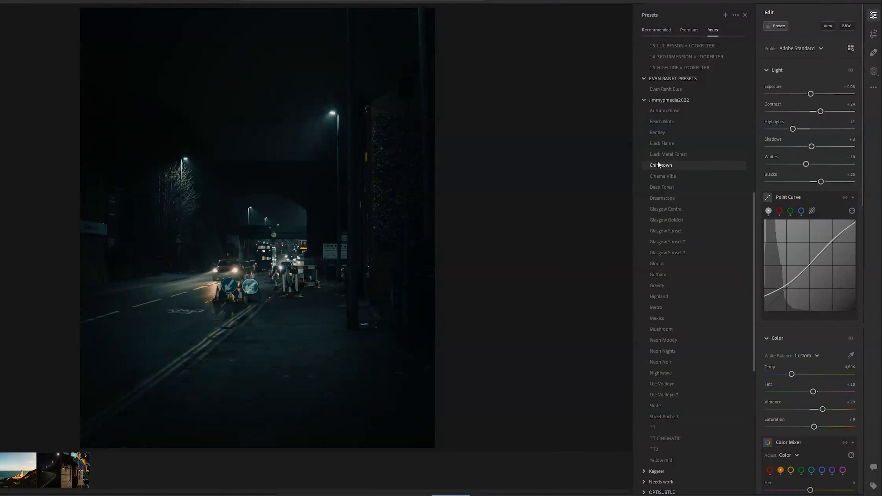
left_click(661, 157)
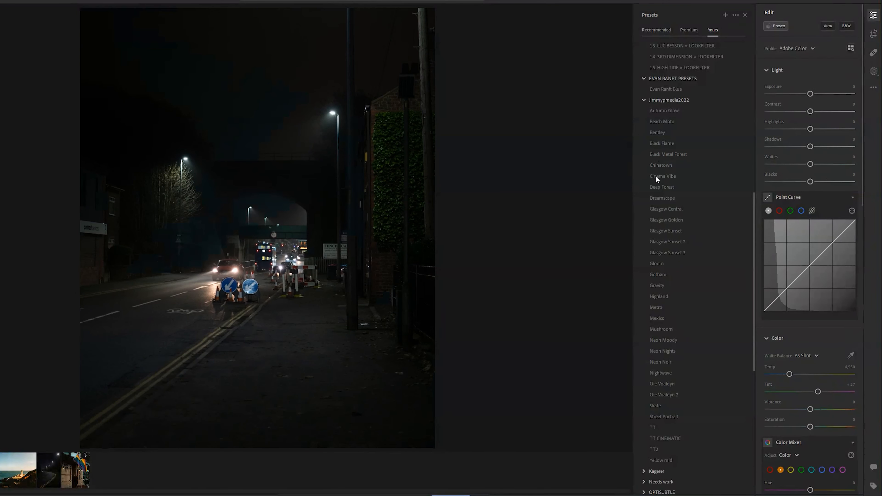
left_click(661, 188)
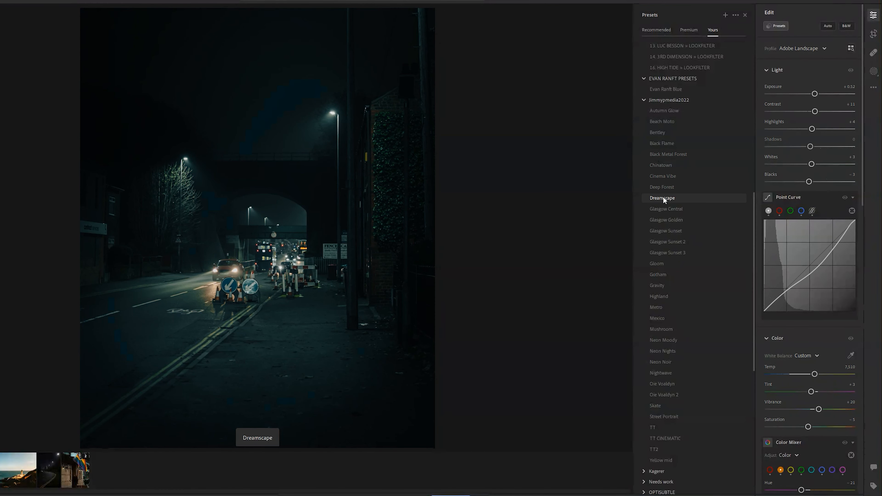
left_click(664, 208)
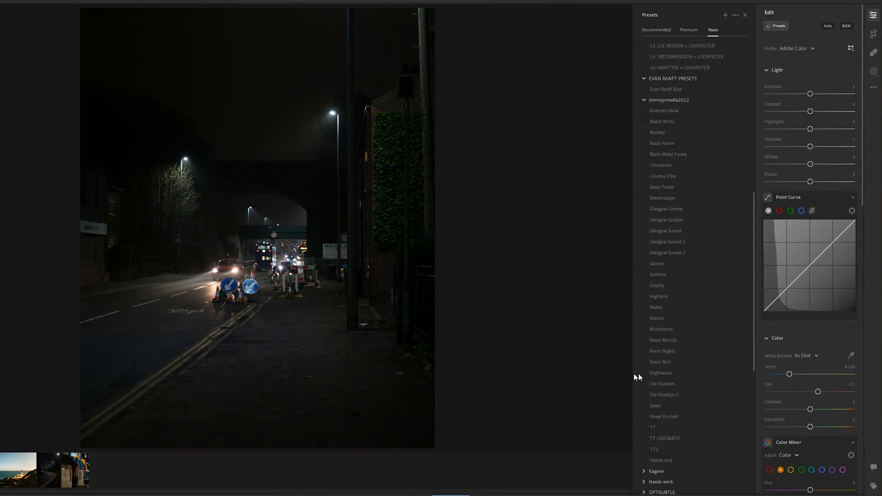
Step: Apply the Gotham preset and set the exposure to +1.74, contrast to +1 and highlights to -27
left_click(665, 374)
left_click(663, 277)
left_click(744, 14)
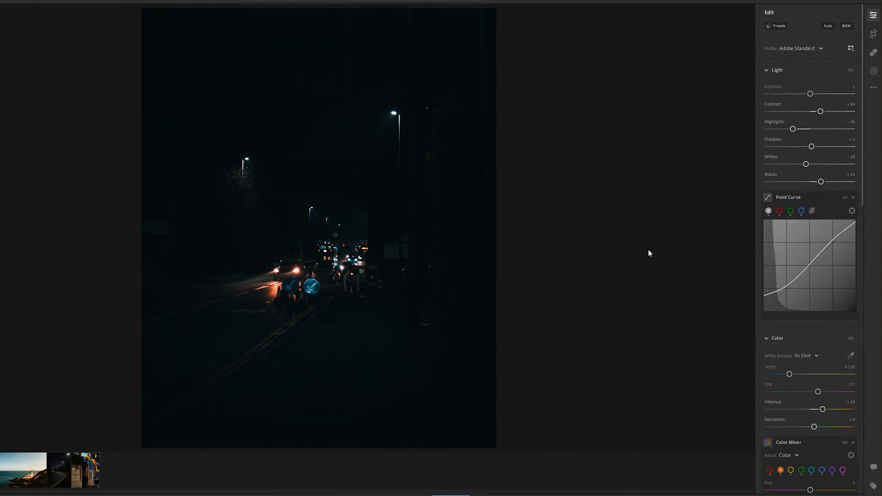
left_click_drag(810, 94, 827, 101)
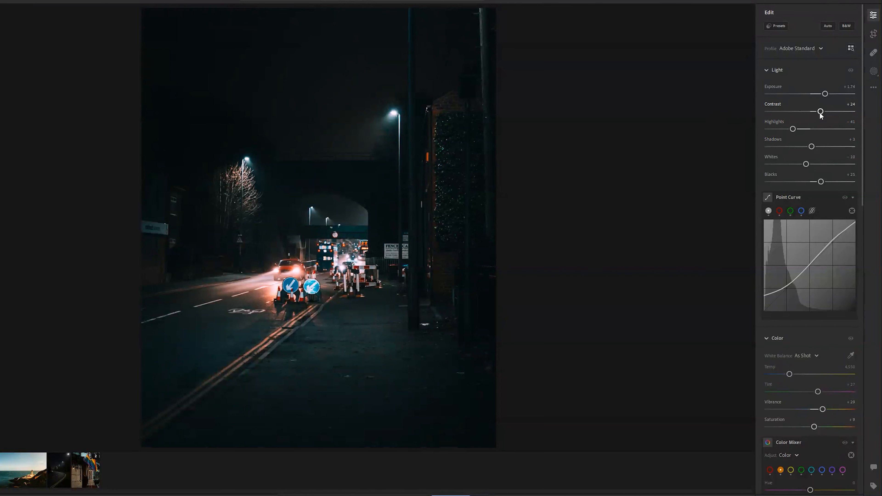
left_click_drag(821, 114, 794, 136)
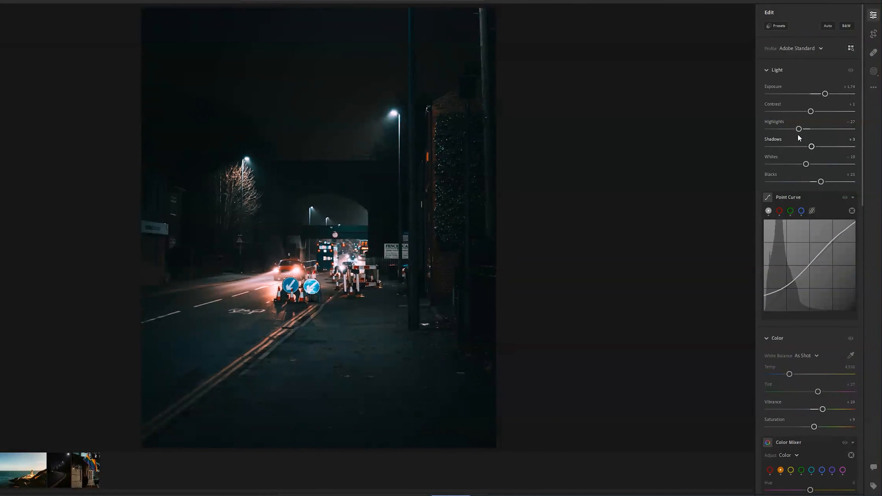
Step: Add a linear gradient mask over the foreground road with exposure -0.44 and shadows -13
left_click(875, 74)
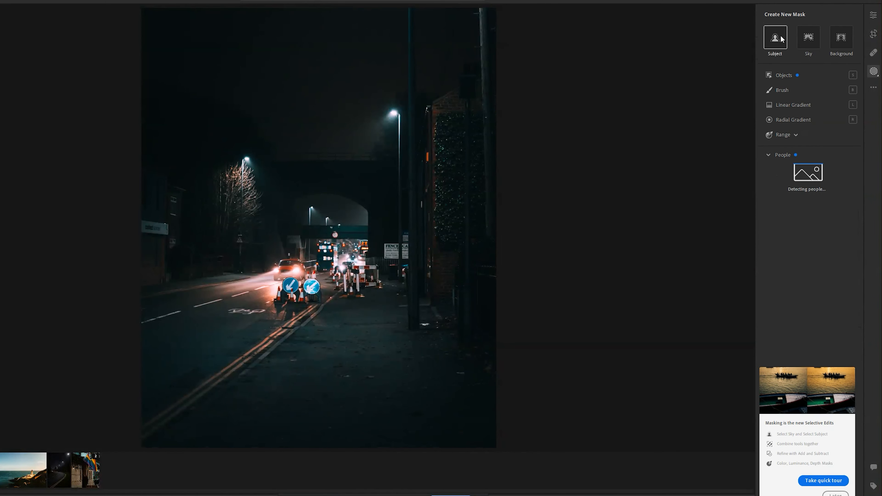
left_click(798, 105)
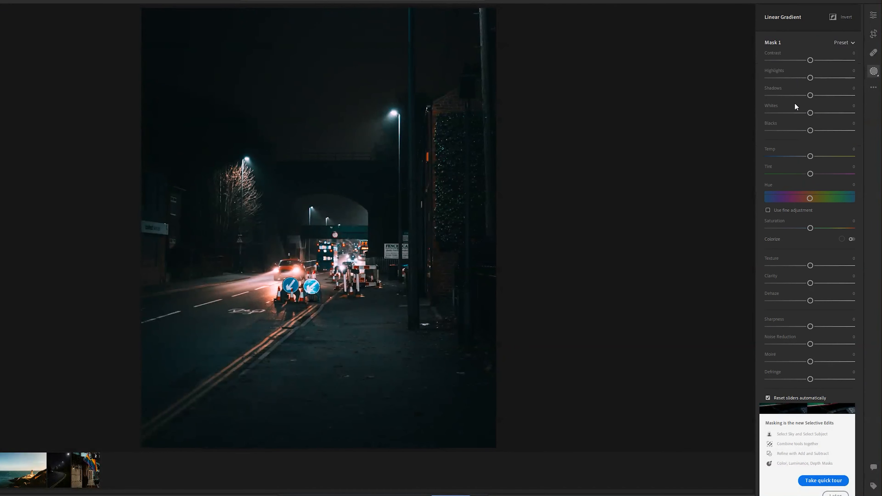
left_click(681, 27)
left_click(705, 112)
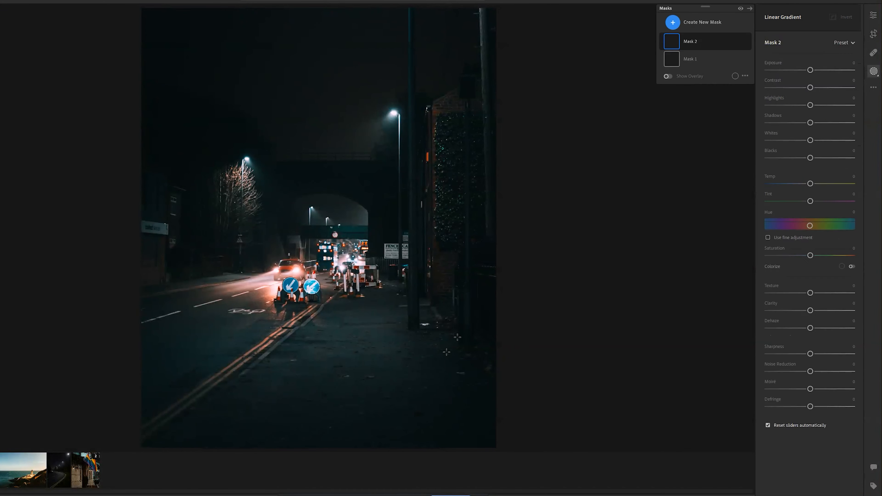
left_click_drag(318, 418, 318, 357)
left_click_drag(810, 87, 807, 88)
left_click_drag(809, 142, 805, 140)
left_click_drag(808, 89, 805, 89)
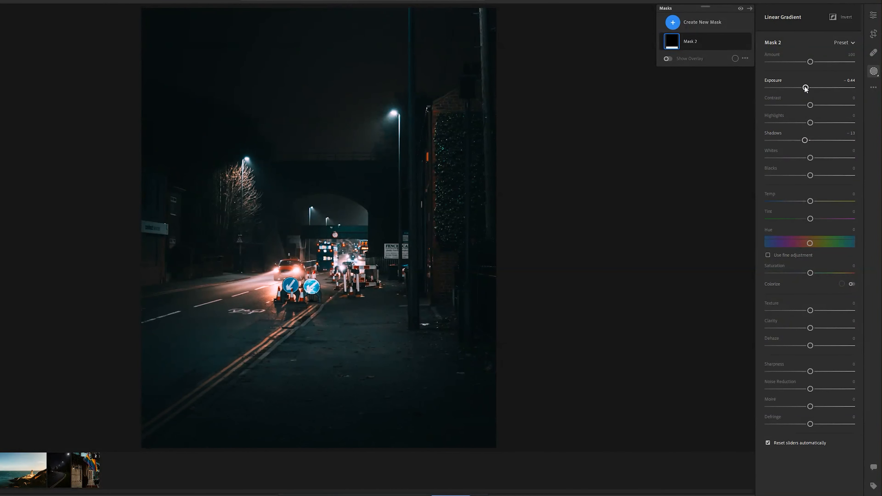
Step: Add a sky mask with exposure +0.80 and contrast +14
left_click(697, 27)
left_click(694, 28)
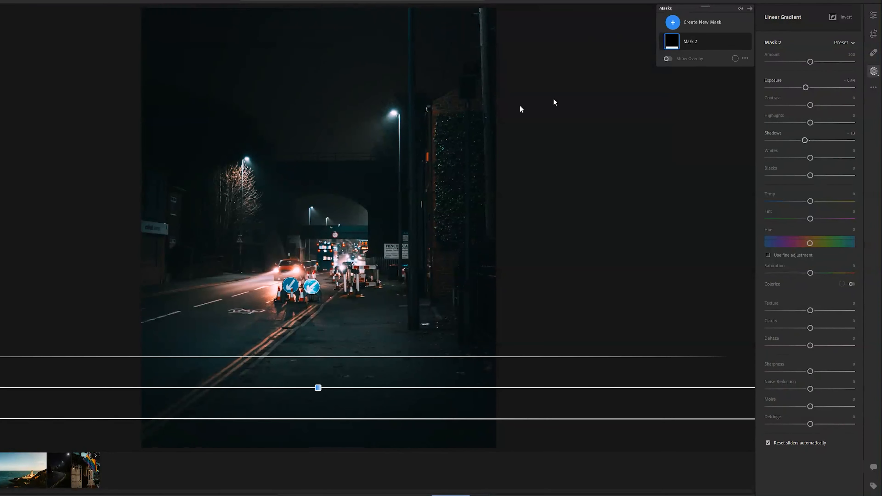
left_click(699, 22)
left_click(712, 54)
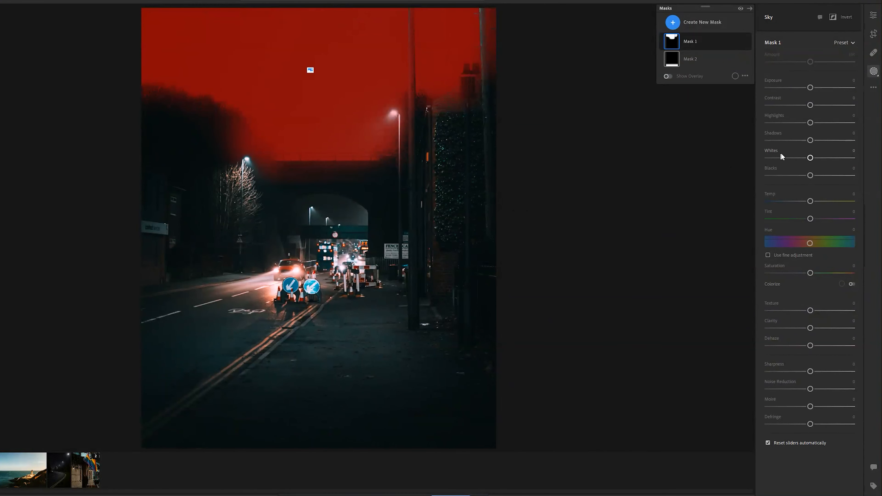
left_click_drag(810, 87, 816, 105)
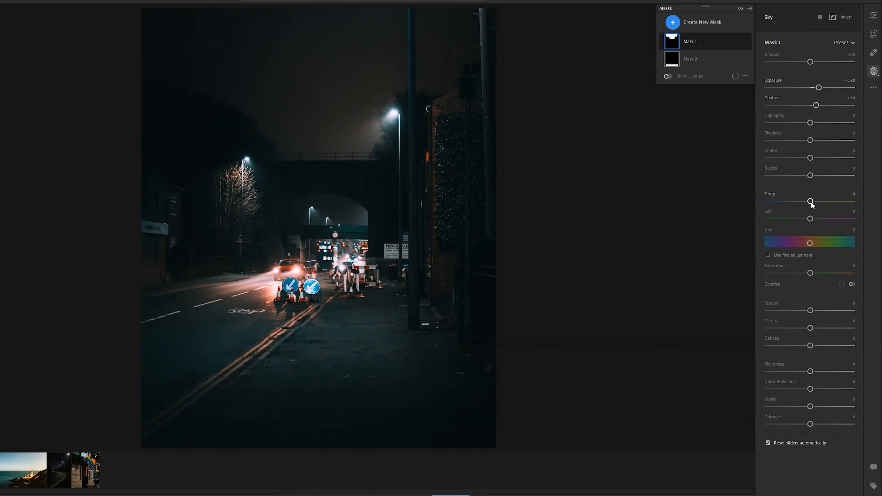
Step: Cool the sky mask's temperature and slightly adjust its clarity and dehaze
left_click_drag(812, 201, 807, 202)
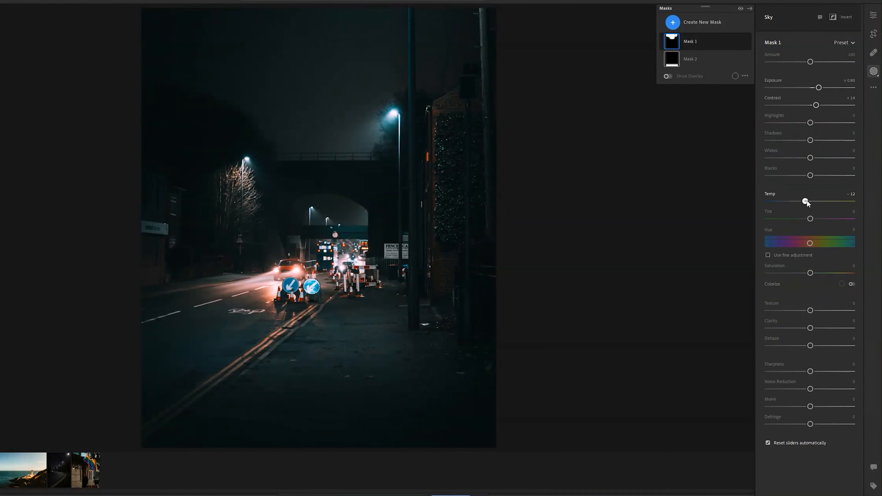
left_click_drag(806, 203, 804, 203)
left_click_drag(810, 328, 813, 349)
Step: Return to the overall edit settings and slightly raise the shadows of the whole photo
left_click(874, 15)
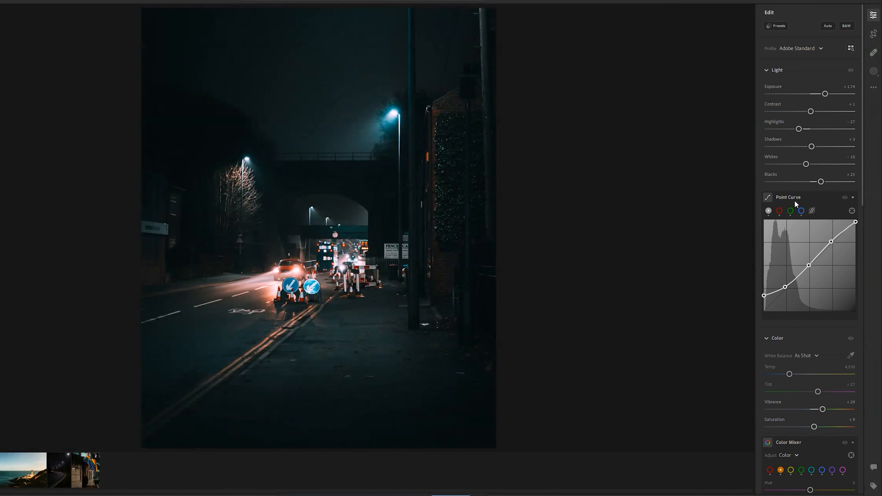
mouse_move(795, 202)
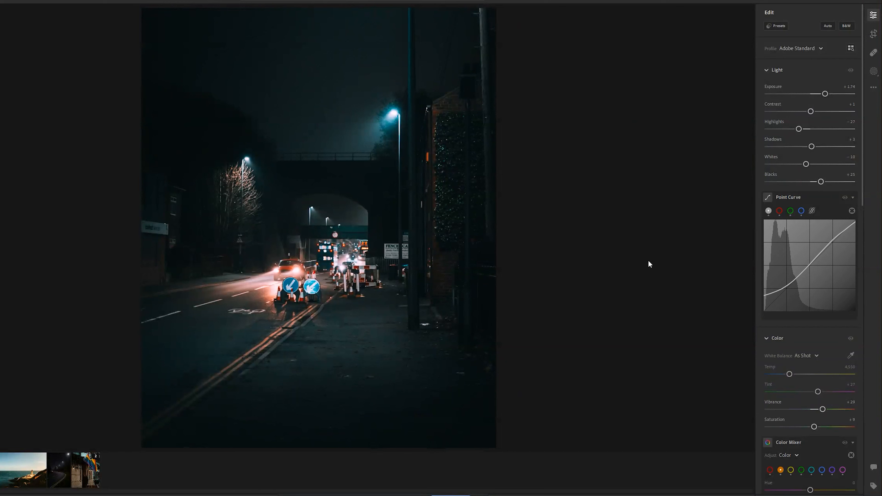
left_click_drag(811, 146, 815, 146)
Step: Add a narrow radial gradient mask along the double yellow lines, from the near foreground to the roadworks barriers
left_click(873, 71)
left_click(672, 21)
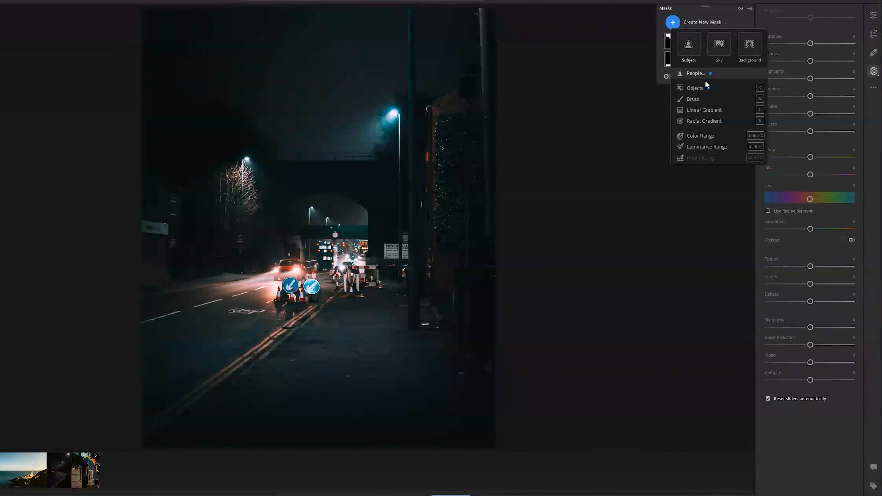
left_click(704, 120)
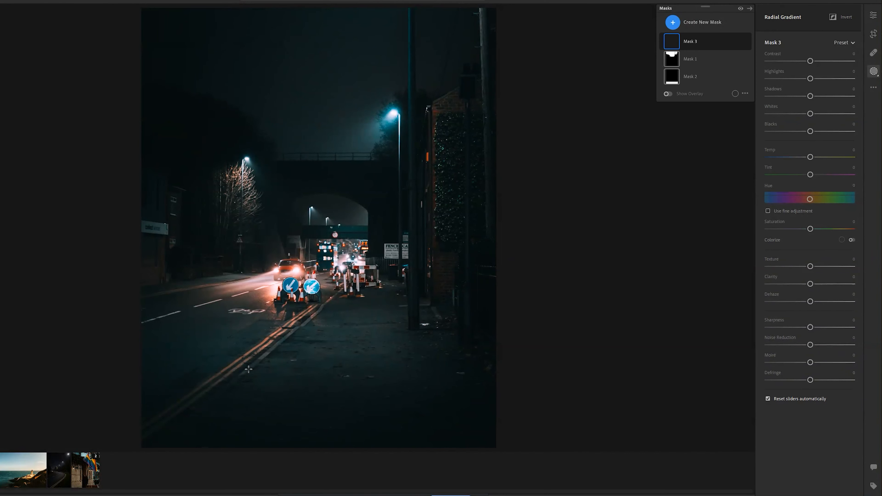
left_click_drag(231, 354, 313, 267)
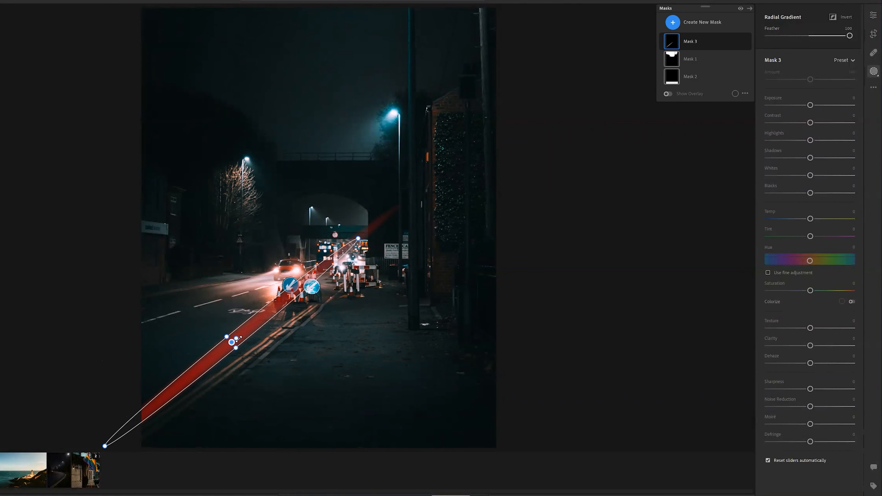
left_click_drag(232, 341, 250, 358)
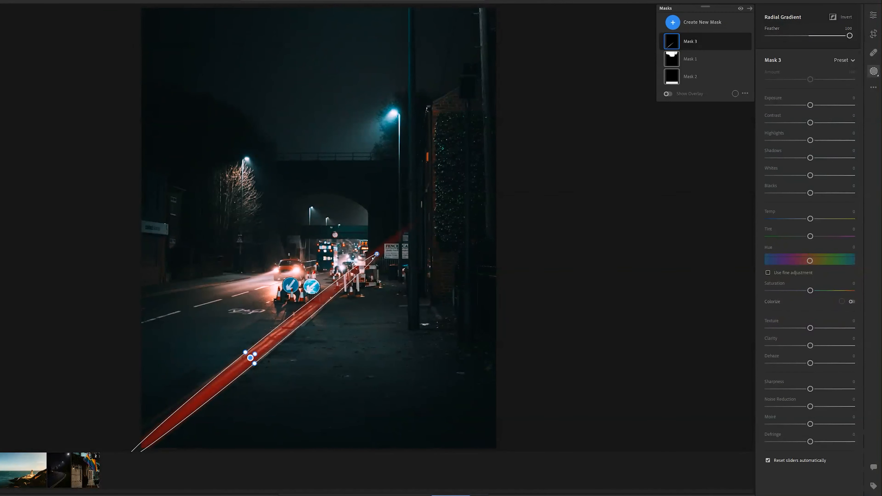
left_click_drag(377, 255, 336, 288)
left_click_drag(250, 360, 249, 361)
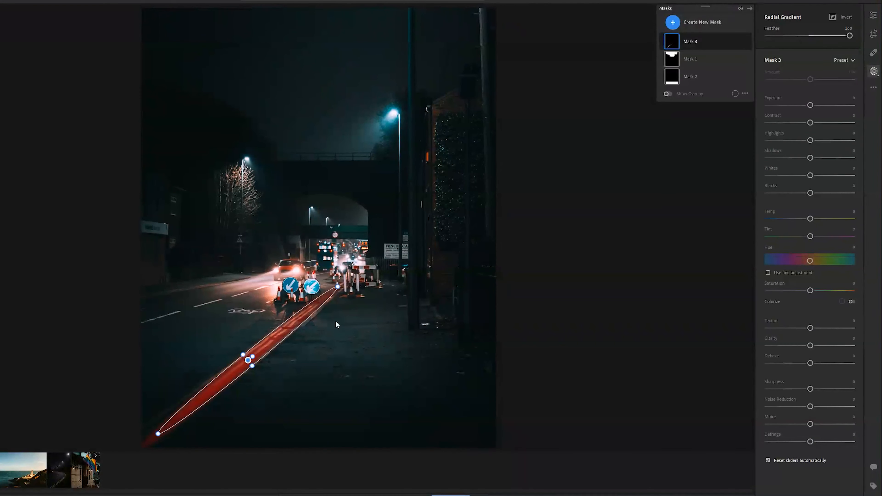
Step: Adjust the double yellow lines' radial mask to shadows +41, clarity -12, temperature +20 and saturation -22
left_click_drag(810, 158, 830, 160)
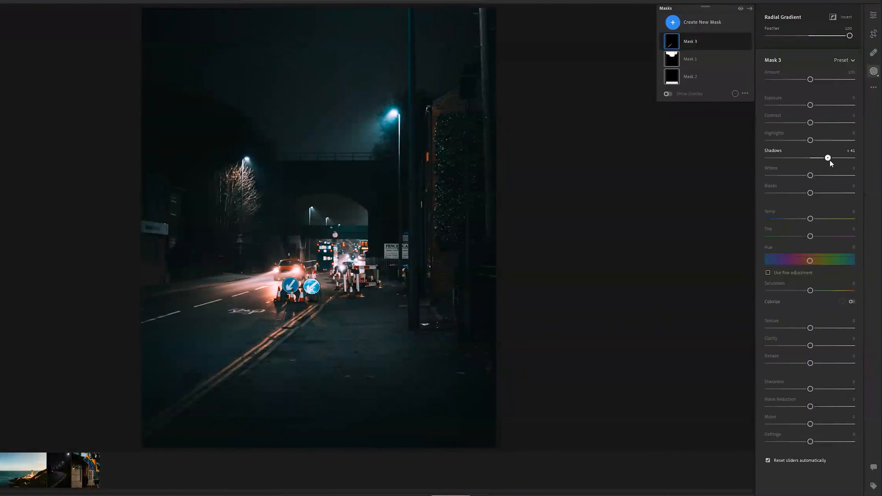
mouse_move(810, 346)
left_mouse_down()
mouse_move(820, 348)
mouse_move(806, 347)
left_mouse_up()
left_click_drag(810, 219, 819, 220)
left_click_drag(810, 290, 803, 291)
Step: Add a wide elliptical radial gradient mask over the car, road signs and roadworks beneath the bridge, refining its size and position
left_click(687, 22)
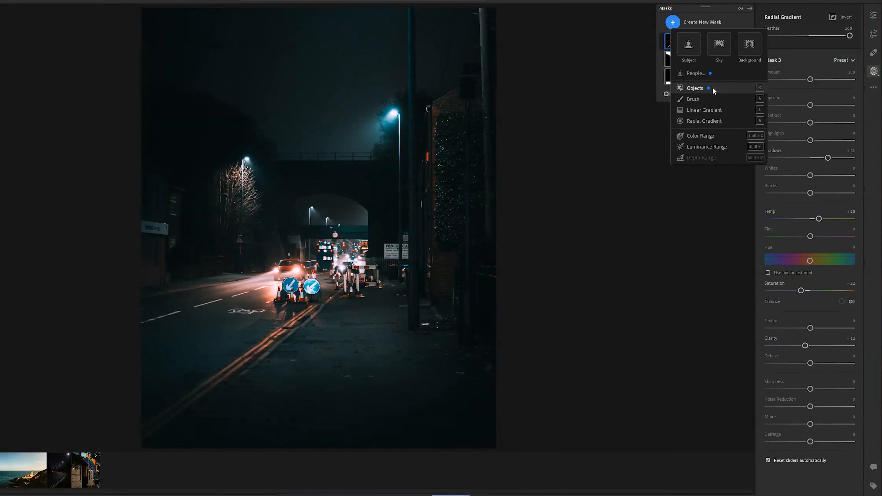
left_click(711, 121)
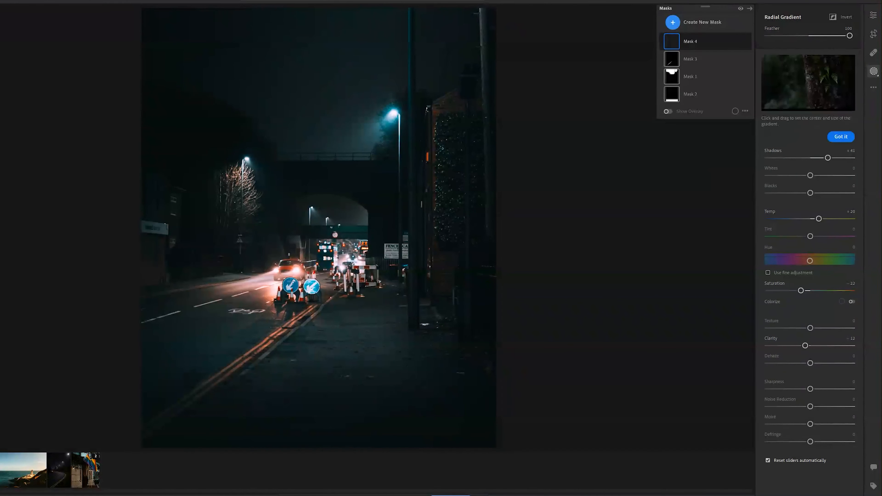
left_click_drag(316, 264, 396, 304)
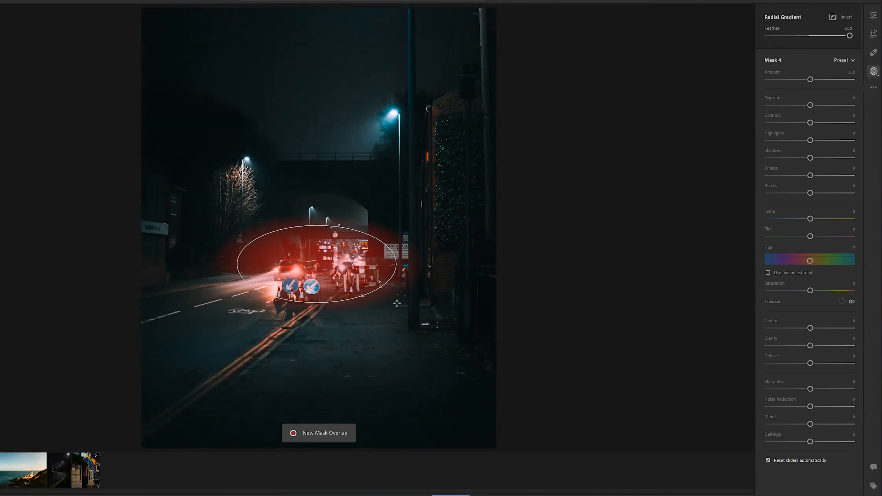
left_click_drag(316, 225, 317, 218)
left_click_drag(235, 263, 225, 264)
left_click_drag(317, 269, 316, 269)
Step: Set the radial mask over the car and roadworks to shadows +28, clarity +51 and dehaze -13
left_click_drag(810, 158, 822, 158)
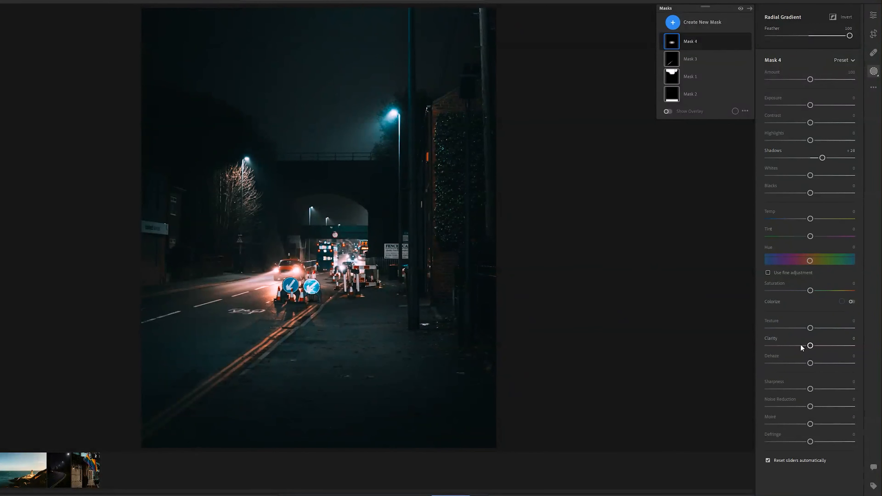
left_click_drag(810, 346, 807, 364)
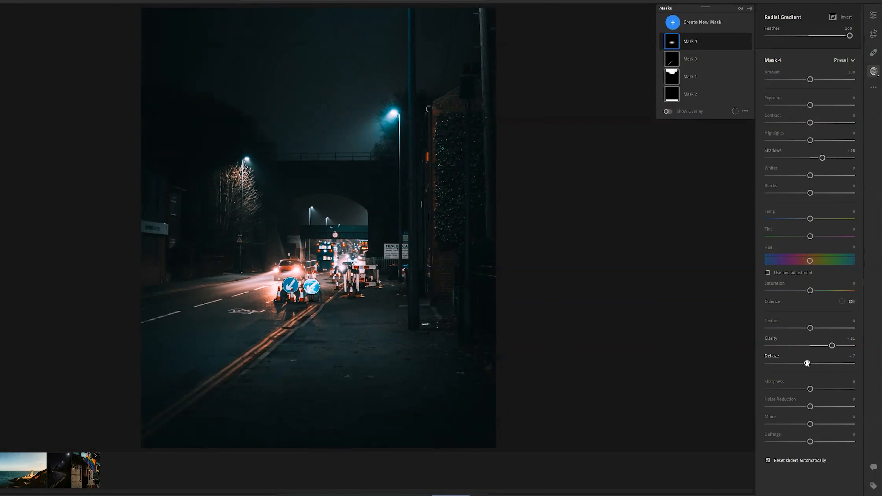
left_click_drag(808, 363, 805, 368)
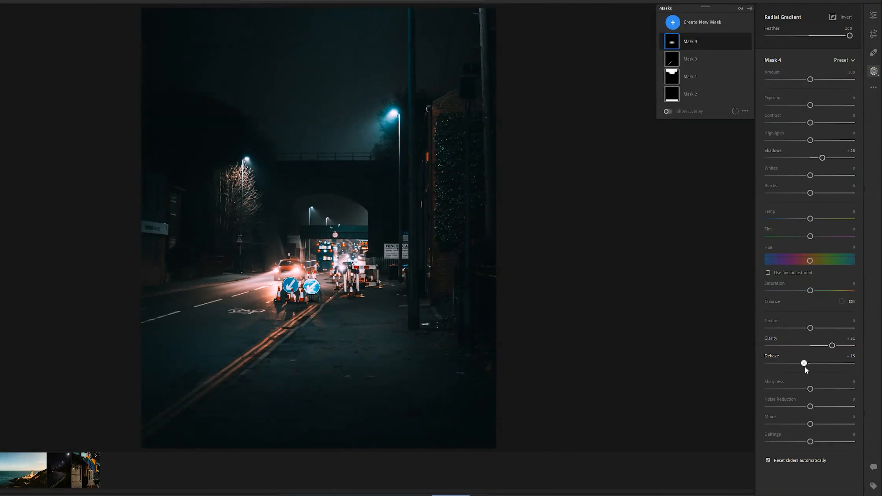